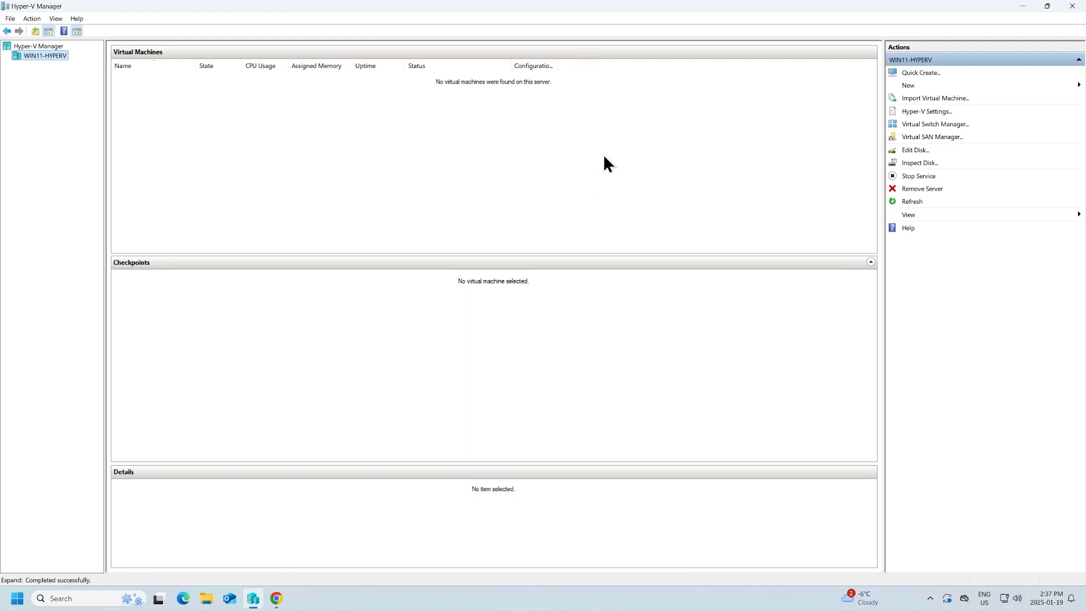
# Launch the New Virtual Machine wizard from the Action menu
pyautogui.rightClick(56, 57)
pyautogui.moveTo(100, 74)
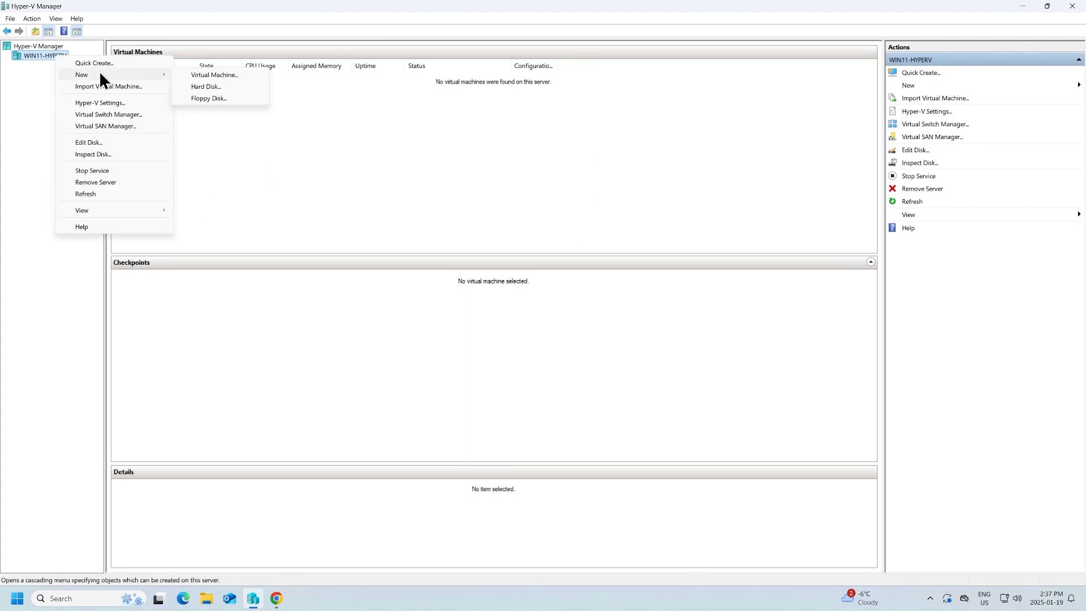
pyautogui.click(282, 83)
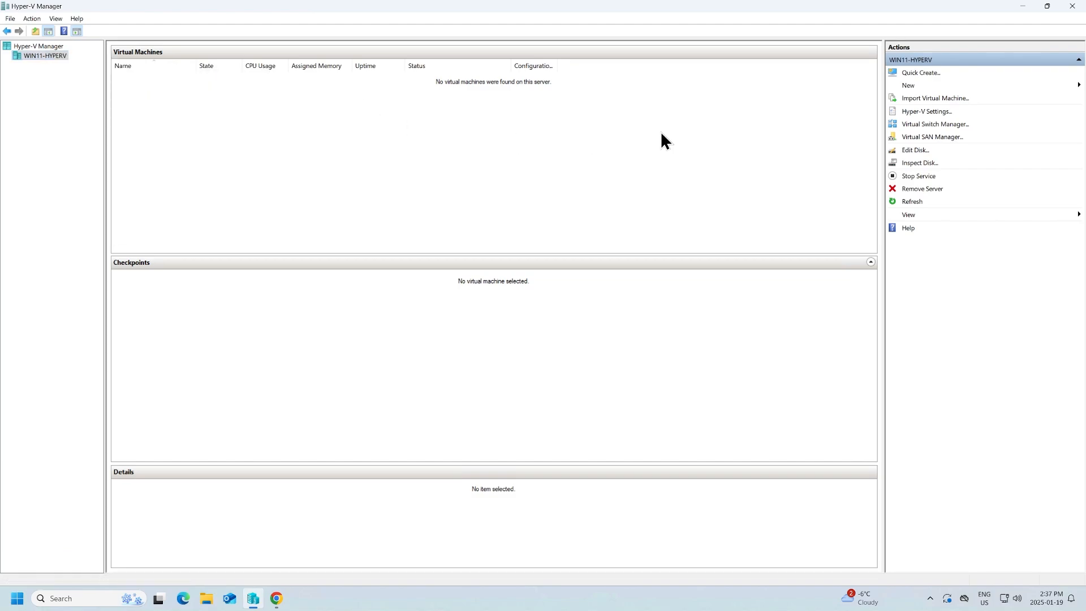
pyautogui.click(911, 86)
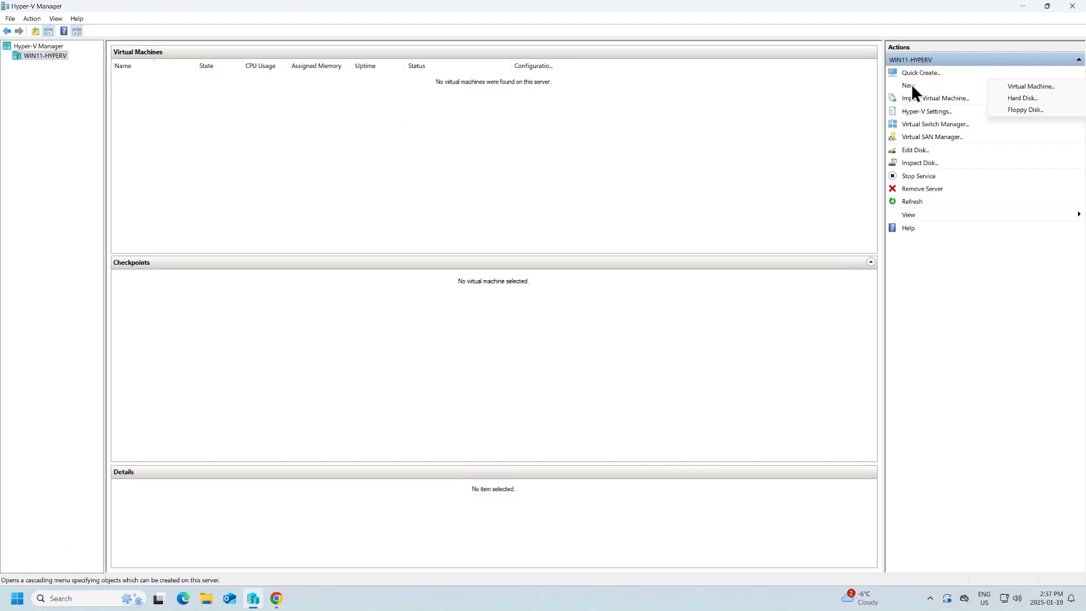
pyautogui.click(1028, 90)
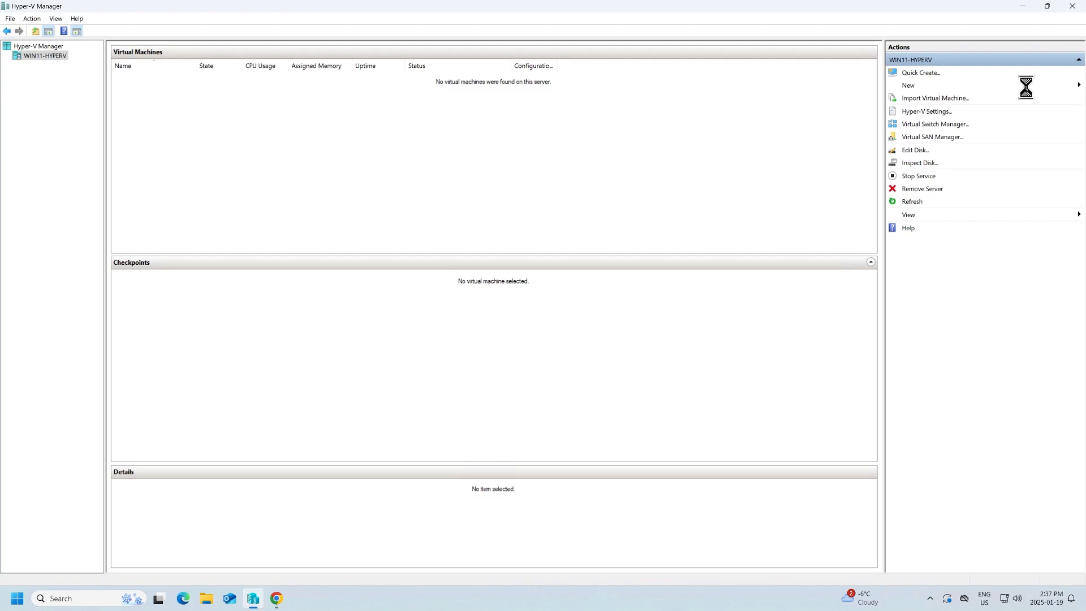
pyautogui.moveTo(537, 158); pyautogui.dragTo(444, 150)
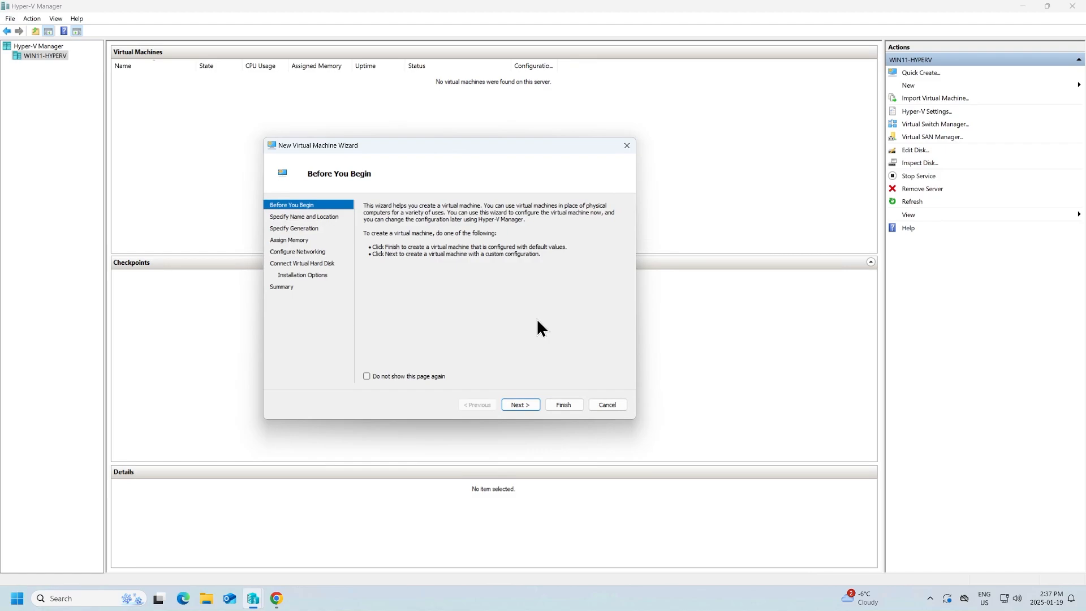
pyautogui.click(522, 410)
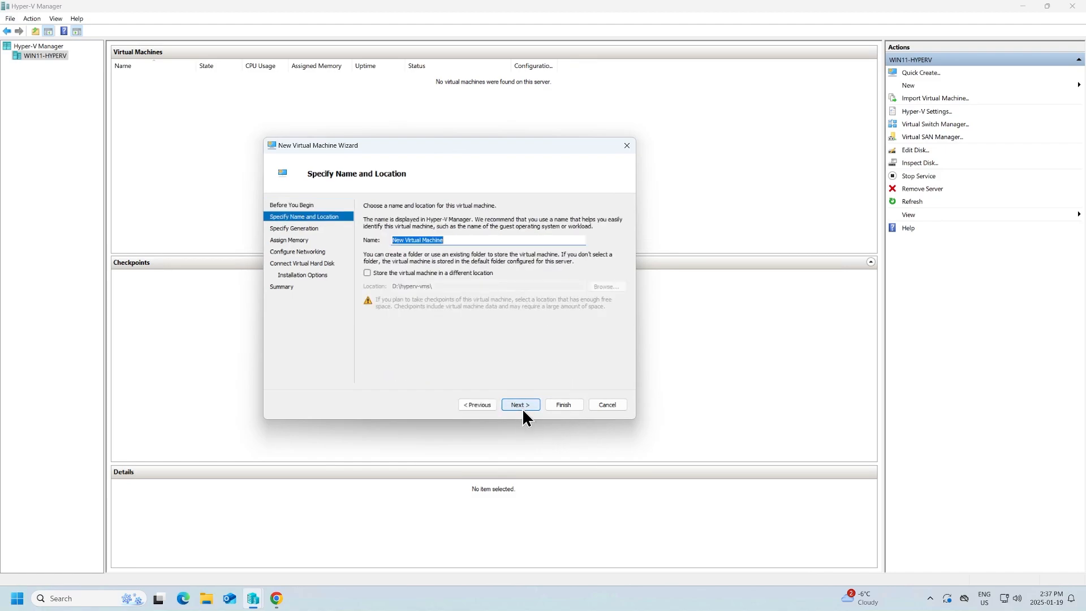
# Name the VM opnsense-vm as Generation 2 with 2048 MB memory
pyautogui.write('opnsense-vm')
pyautogui.click(520, 405)
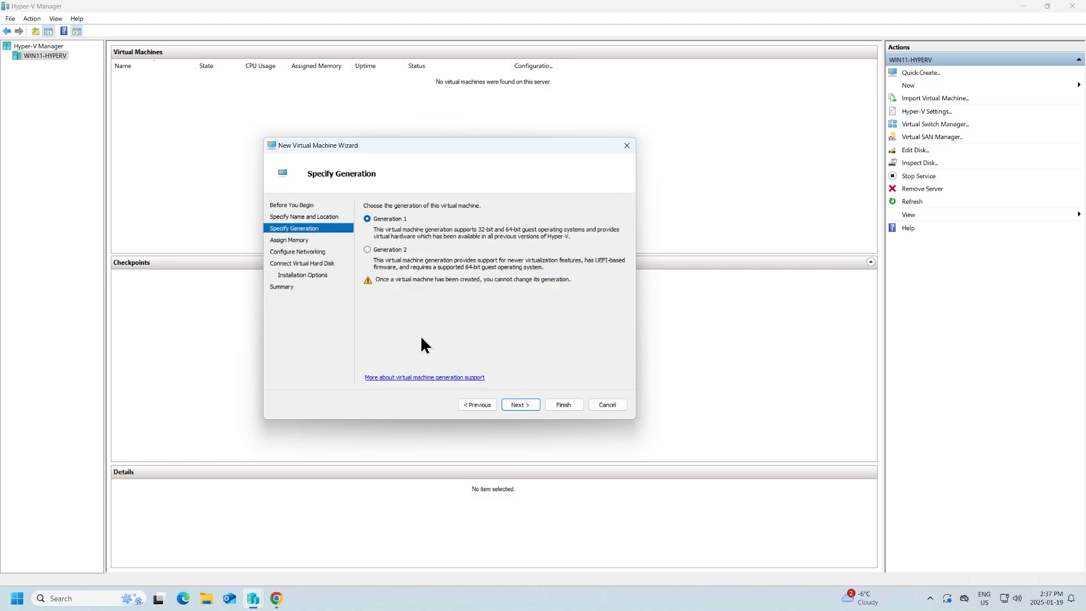
pyautogui.click(392, 257)
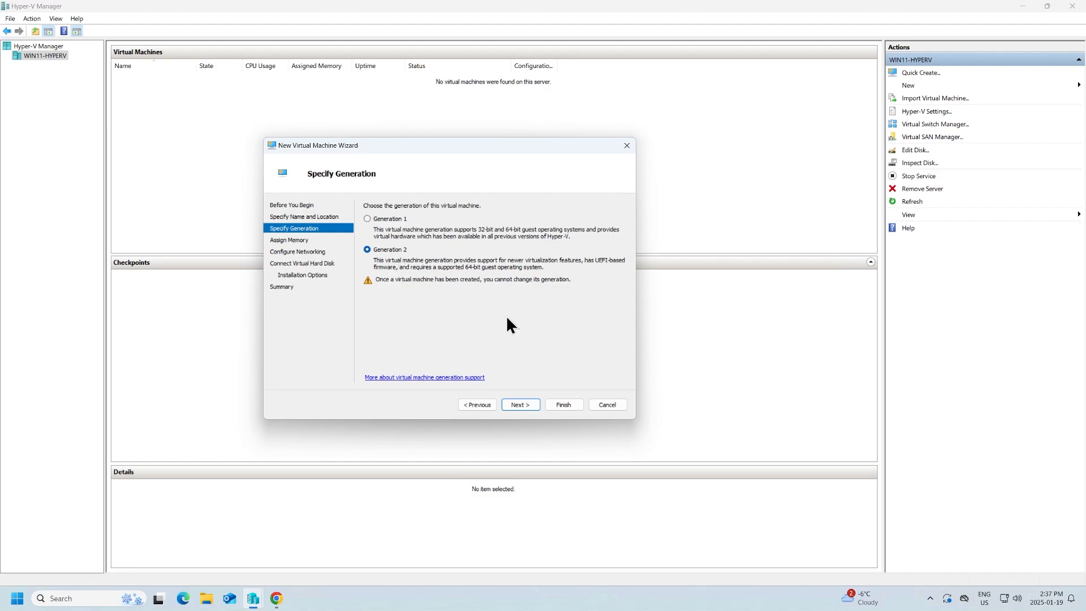
pyautogui.click(525, 408)
pyautogui.write('2048')
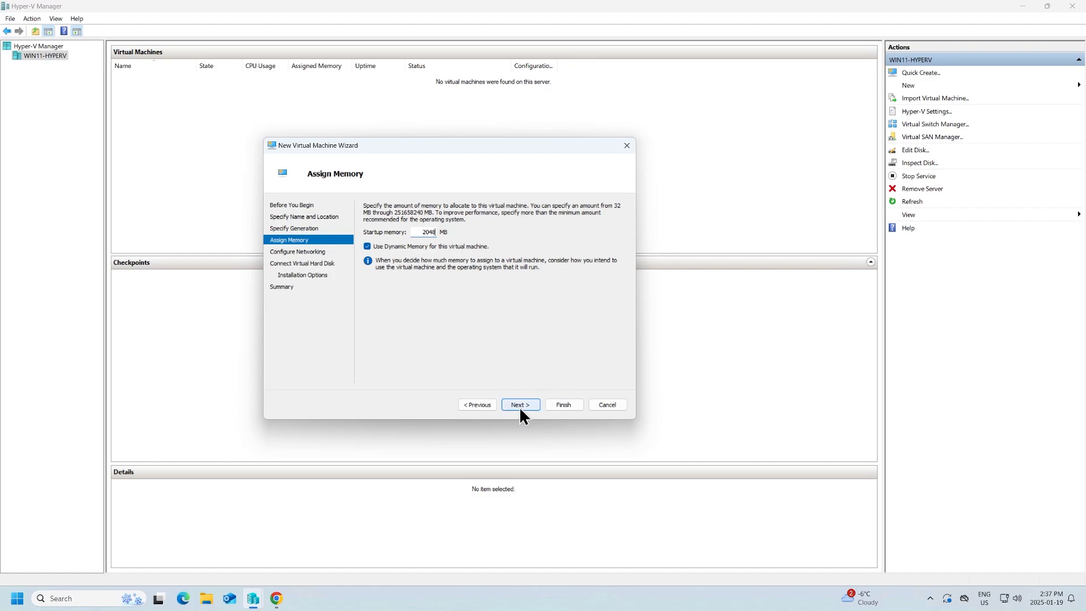
pyautogui.click(521, 407)
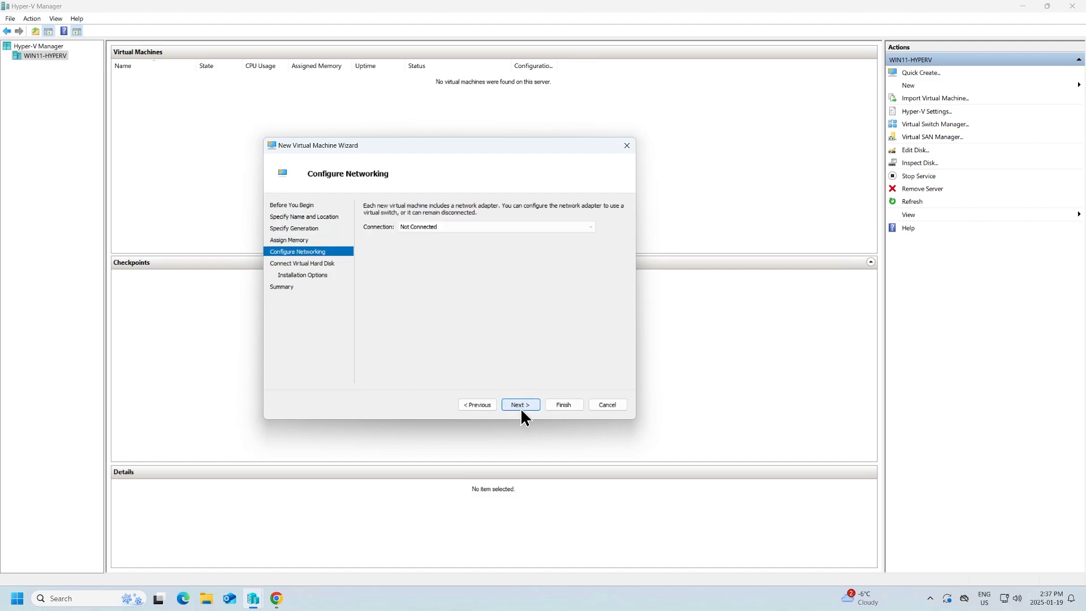
# Connect the VM to Private-Switch and set its virtual disk to 20 GB
pyautogui.click(422, 230)
pyautogui.click(488, 259)
pyautogui.click(520, 405)
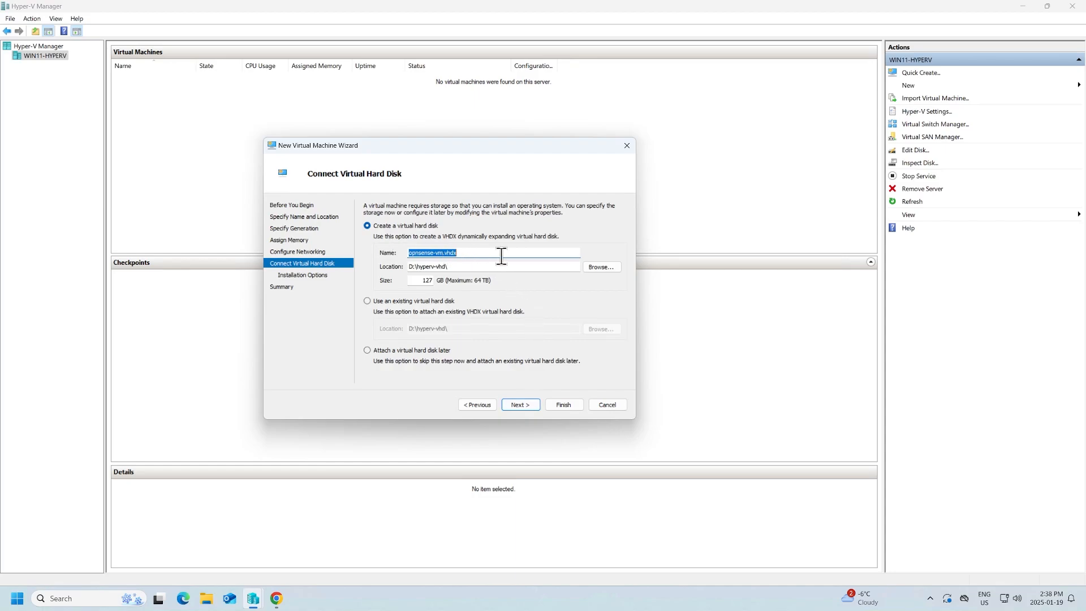
pyautogui.doubleClick(423, 281)
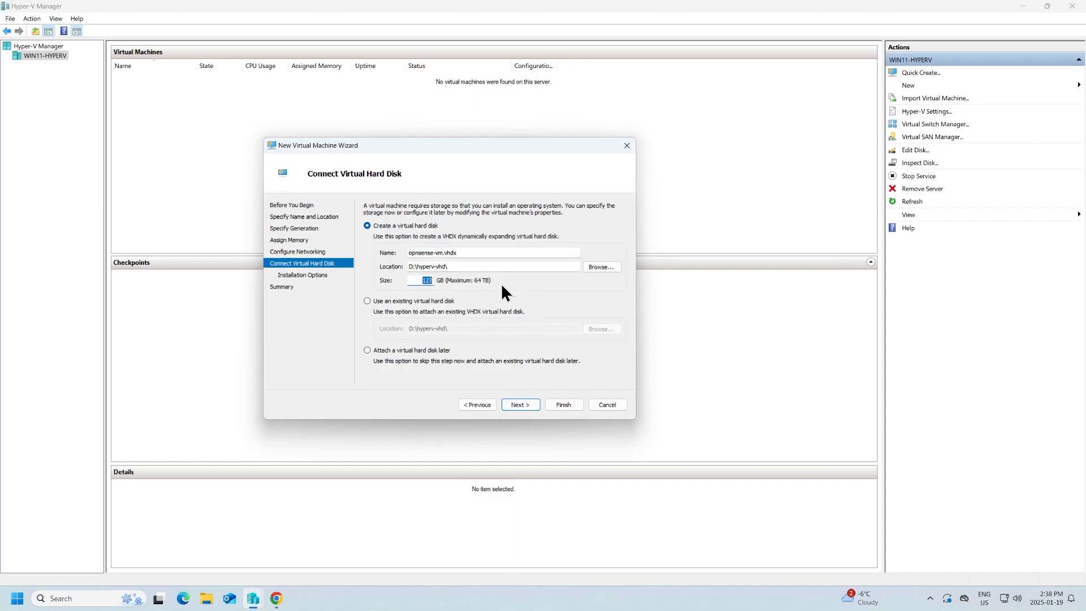
pyautogui.write('20')
# Use OPNsense-24.7-dvd-amd64.iso from Downloads as install media and finish creating opnsense-vm
pyautogui.click(521, 407)
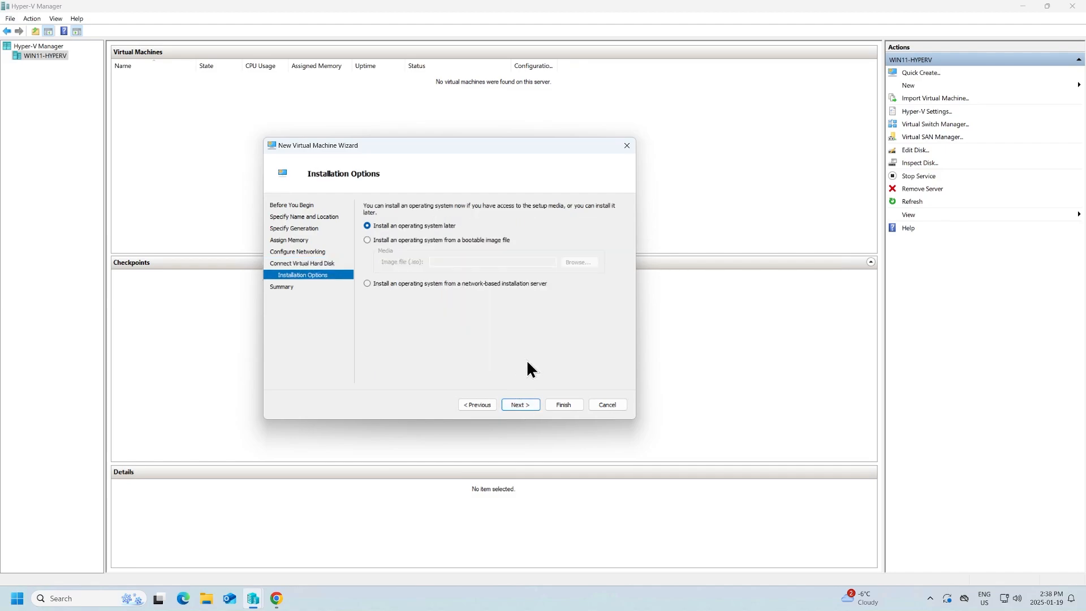
pyautogui.click(470, 243)
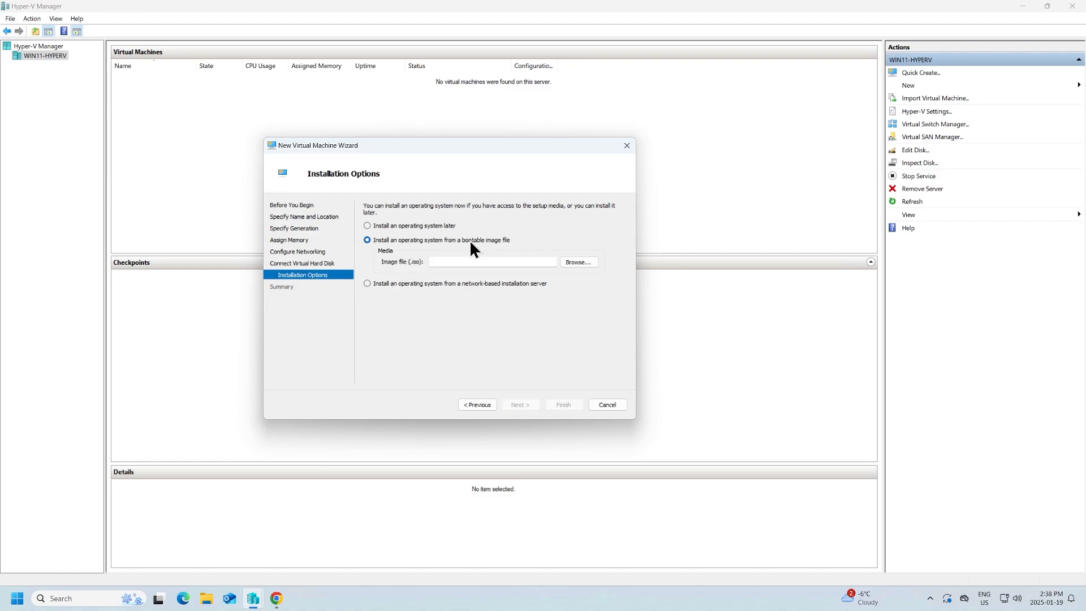
pyautogui.click(595, 265)
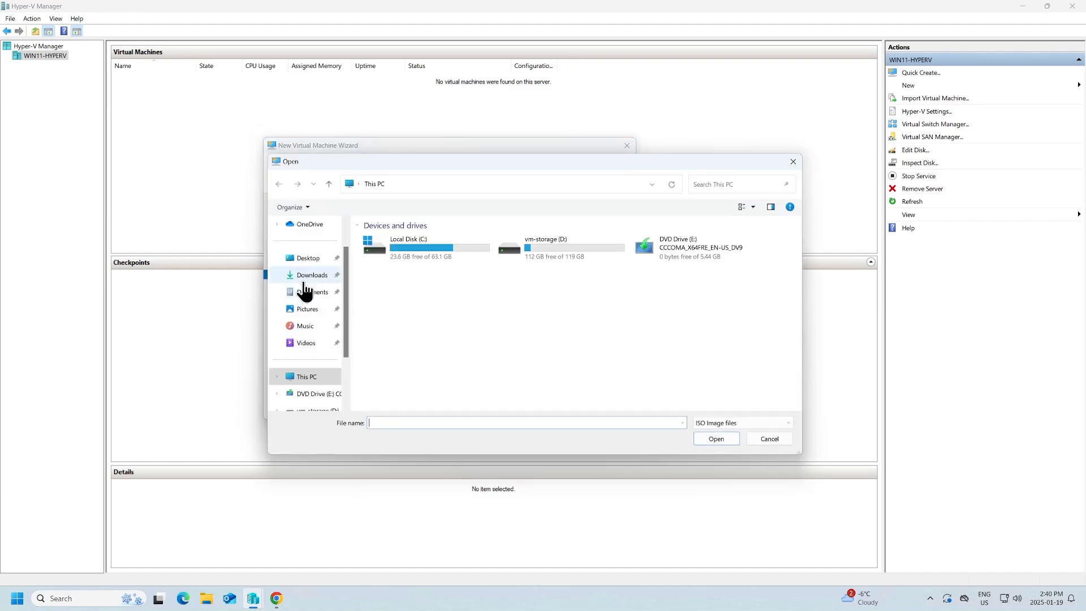
pyautogui.click(309, 275)
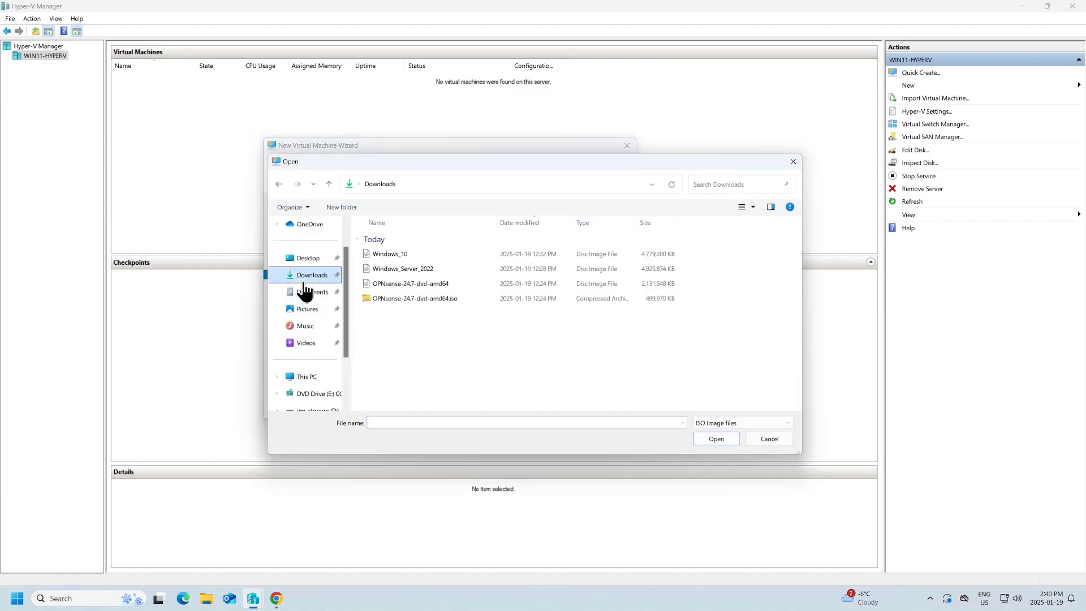
pyautogui.click(430, 284)
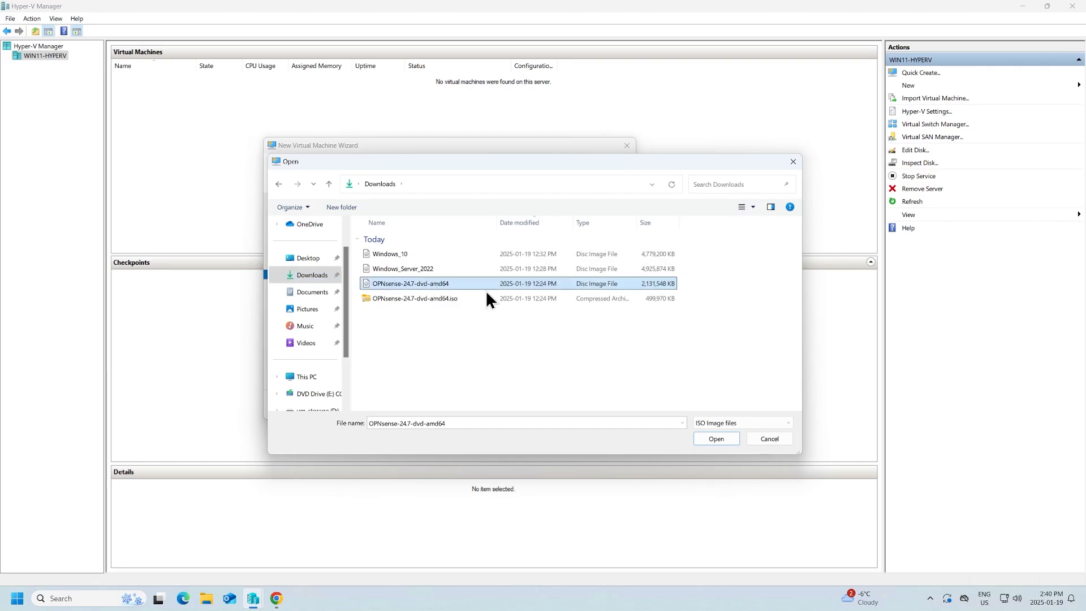
pyautogui.click(724, 440)
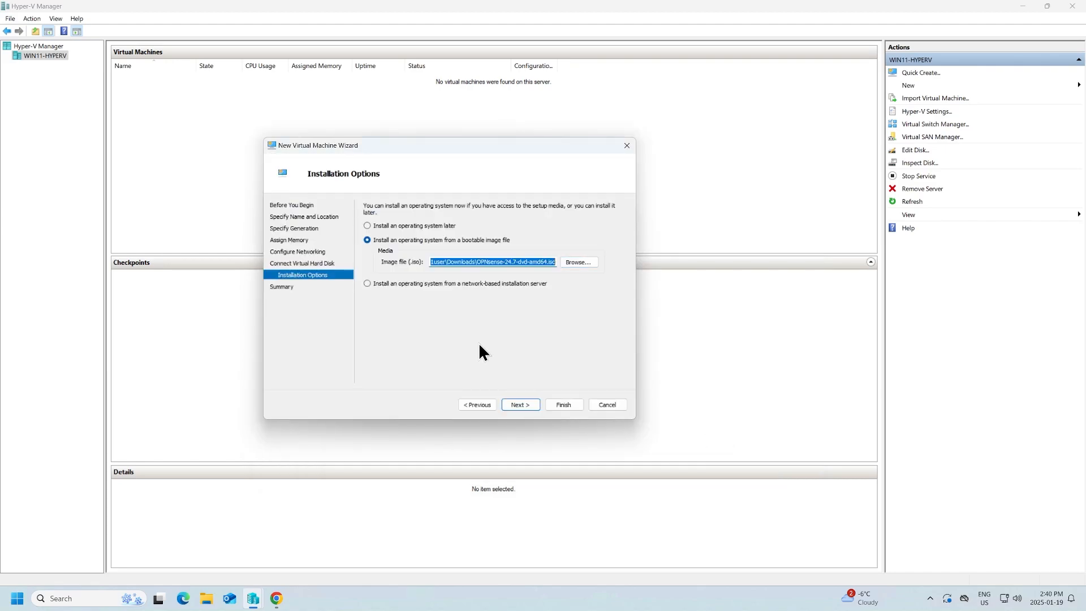
pyautogui.click(522, 405)
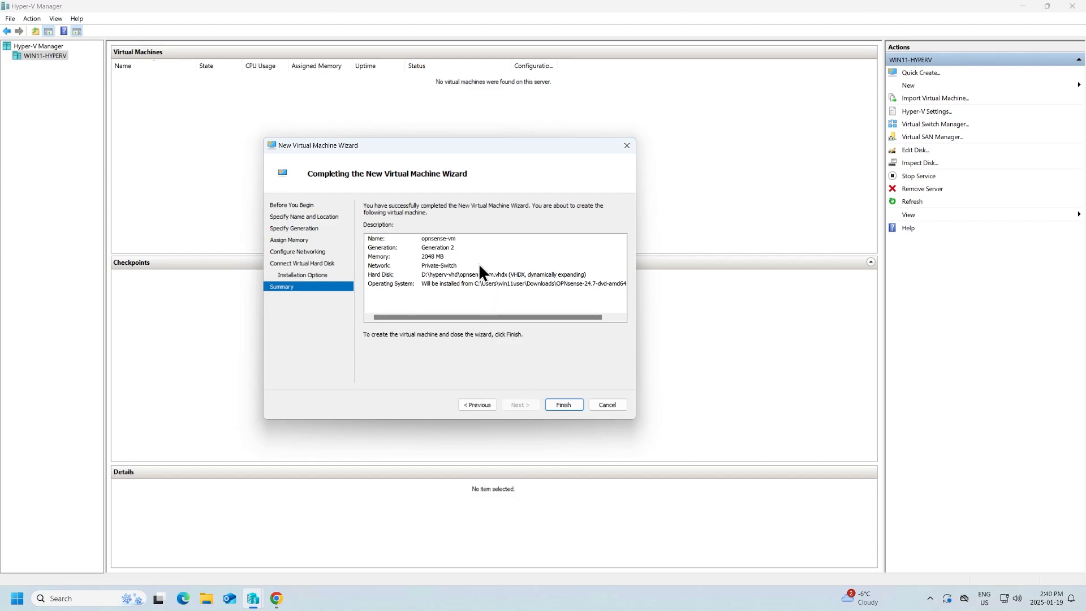
pyautogui.click(572, 405)
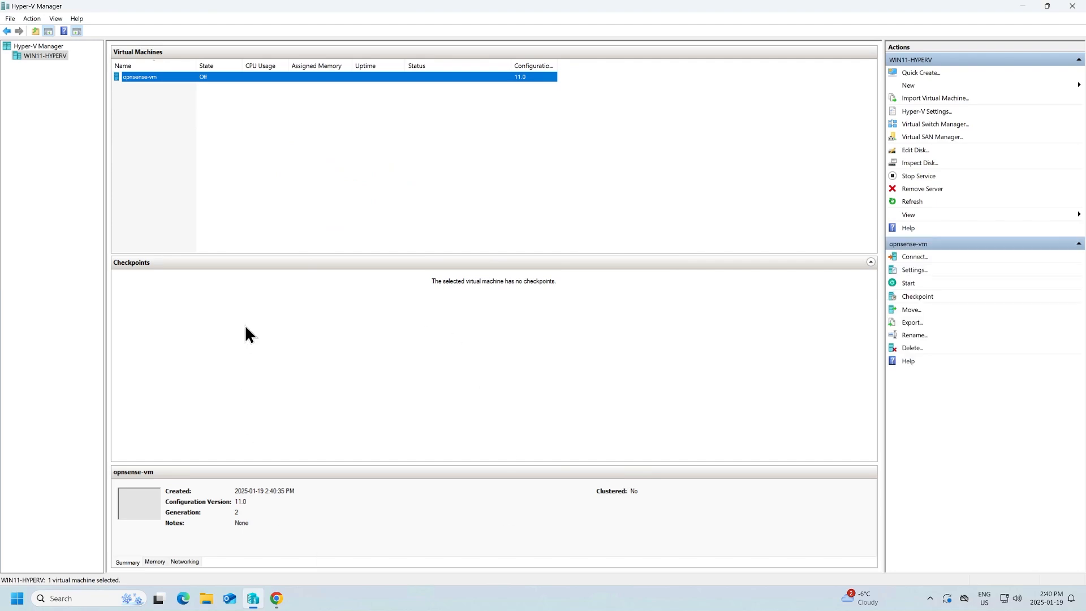
# Add a second network adapter to opnsense-vm connected to External-Switch
pyautogui.click(240, 176)
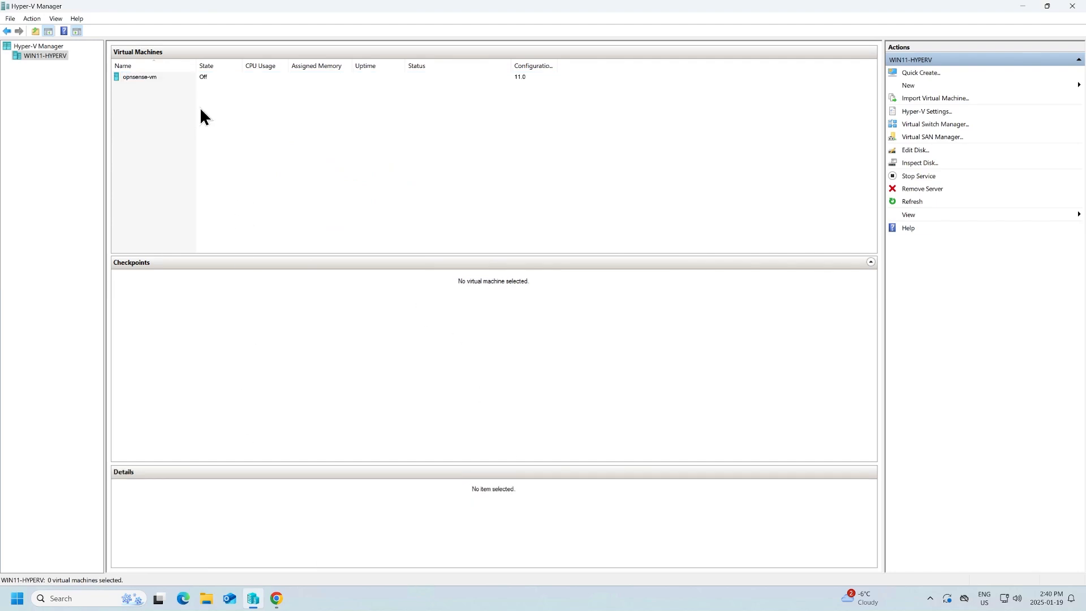
pyautogui.rightClick(180, 77)
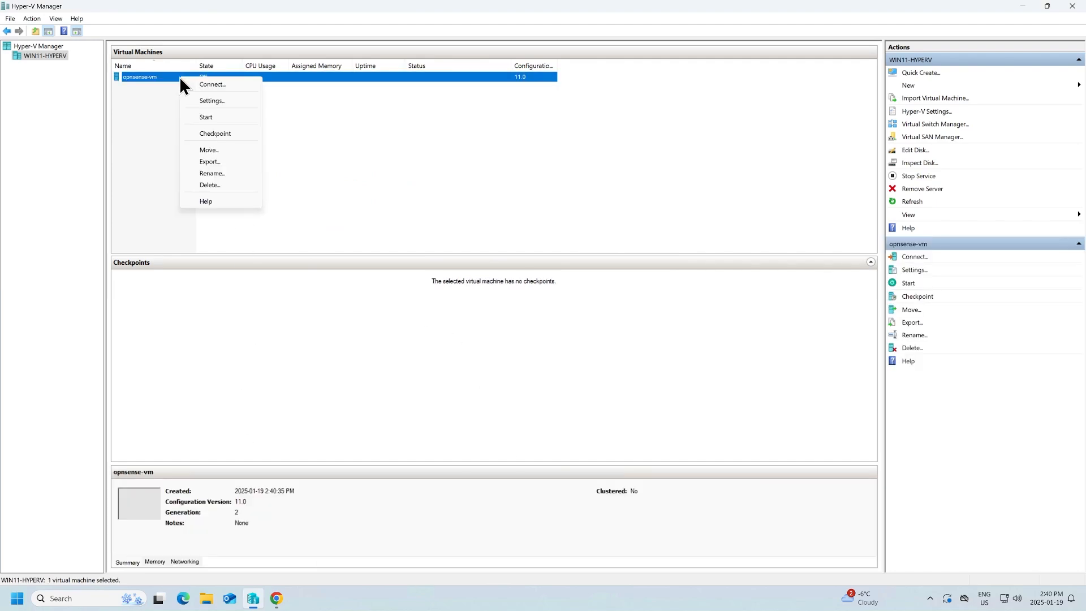
pyautogui.click(202, 104)
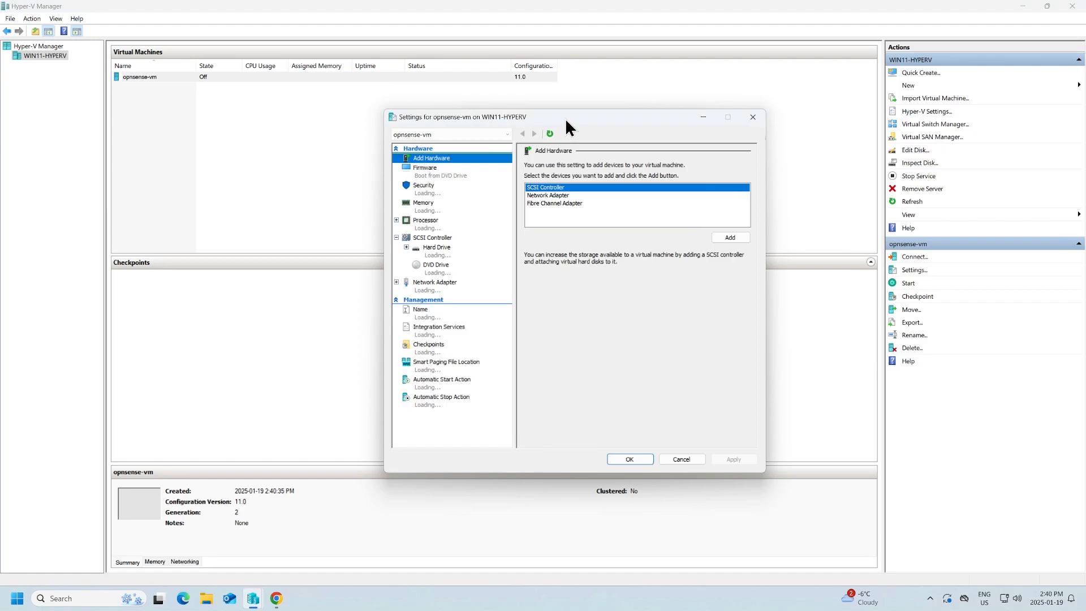
pyautogui.moveTo(565, 118); pyautogui.dragTo(468, 107)
pyautogui.click(461, 184)
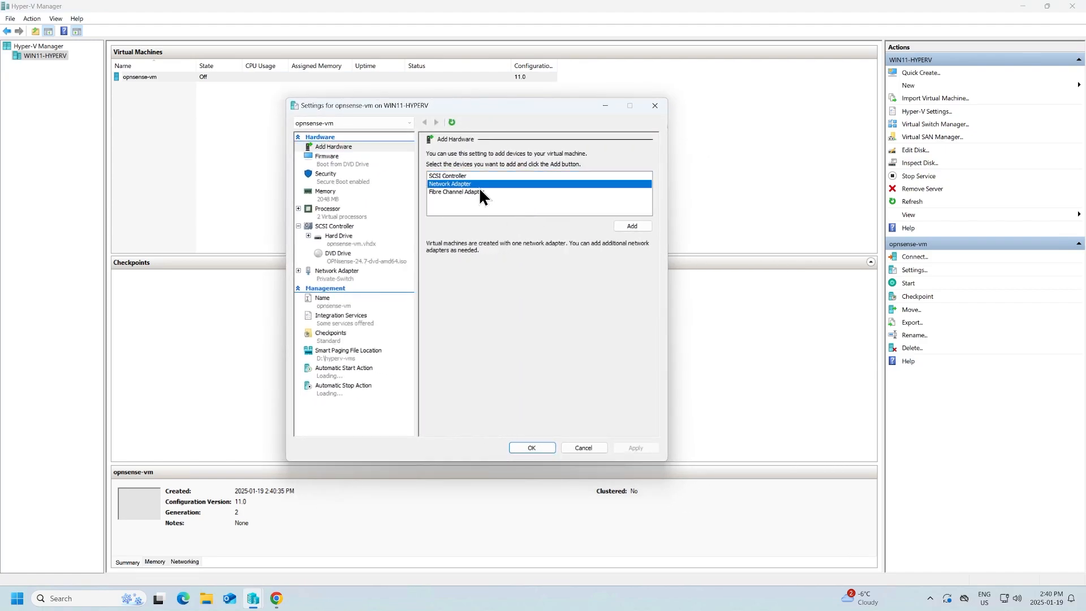
pyautogui.click(632, 227)
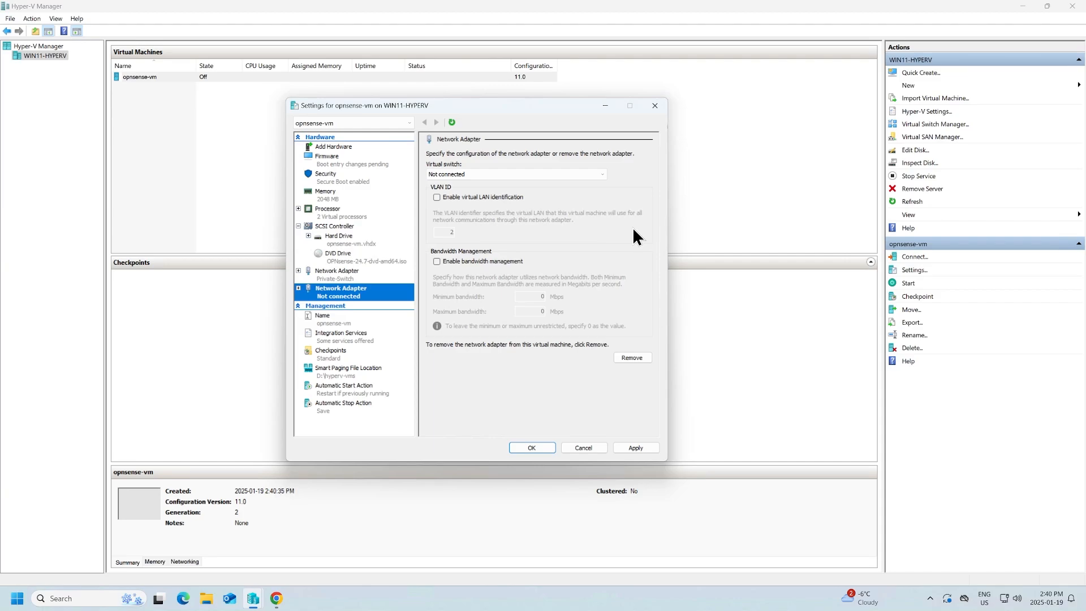
pyautogui.click(487, 177)
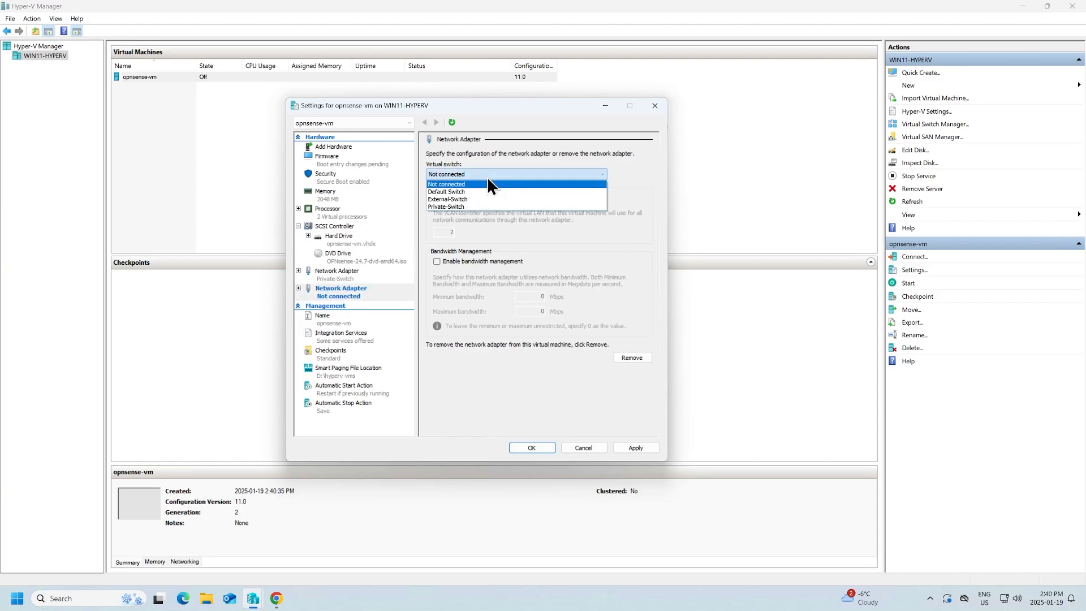
pyautogui.click(477, 198)
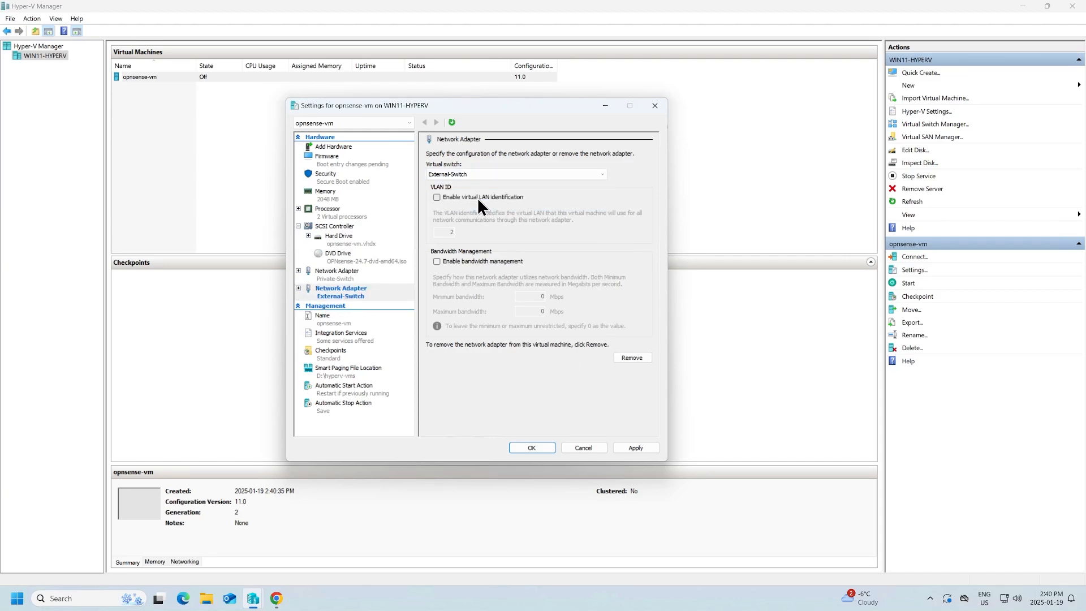
# Disable Secure Boot and apply the VM settings
pyautogui.click(362, 179)
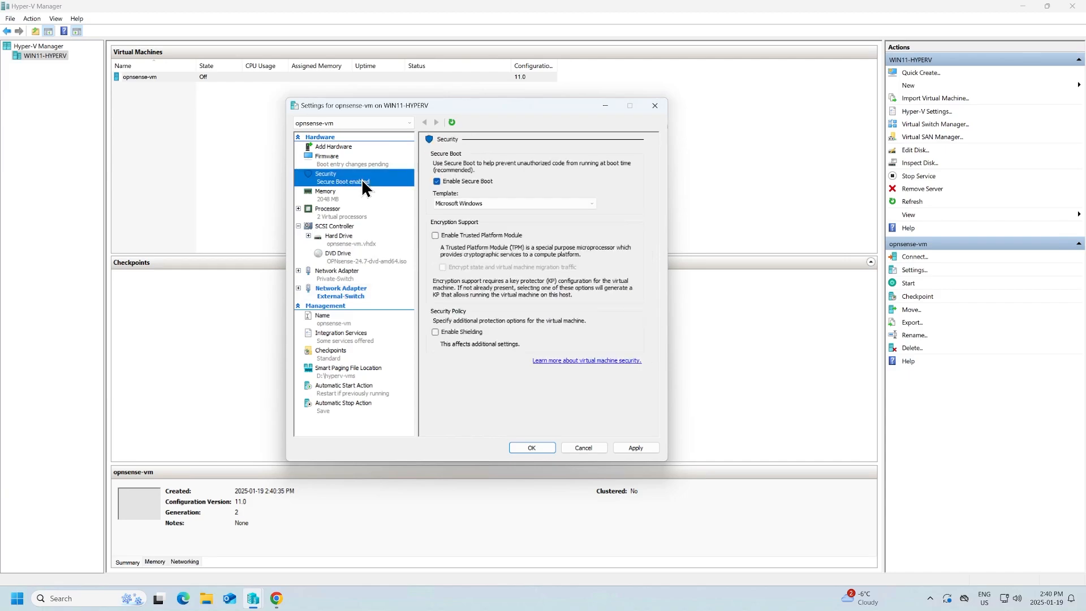
pyautogui.click(453, 181)
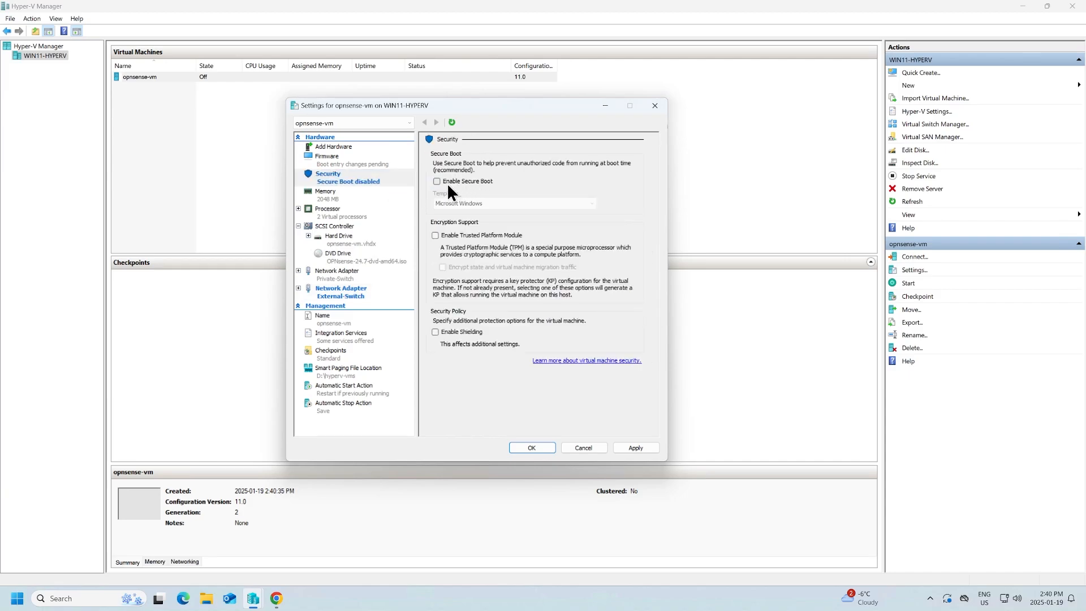
pyautogui.click(373, 164)
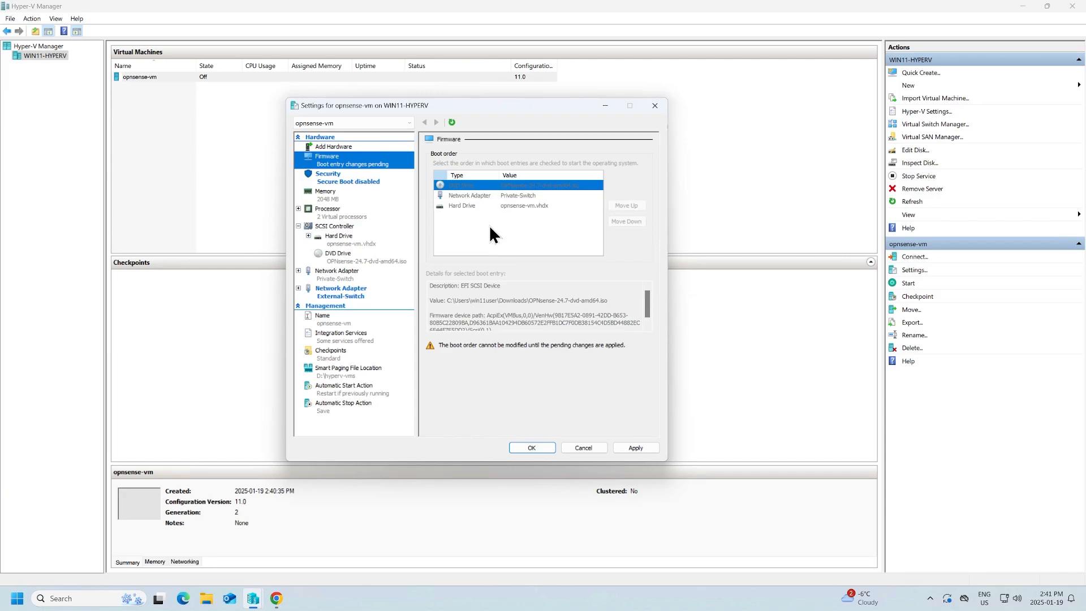
pyautogui.click(636, 448)
pyautogui.click(529, 449)
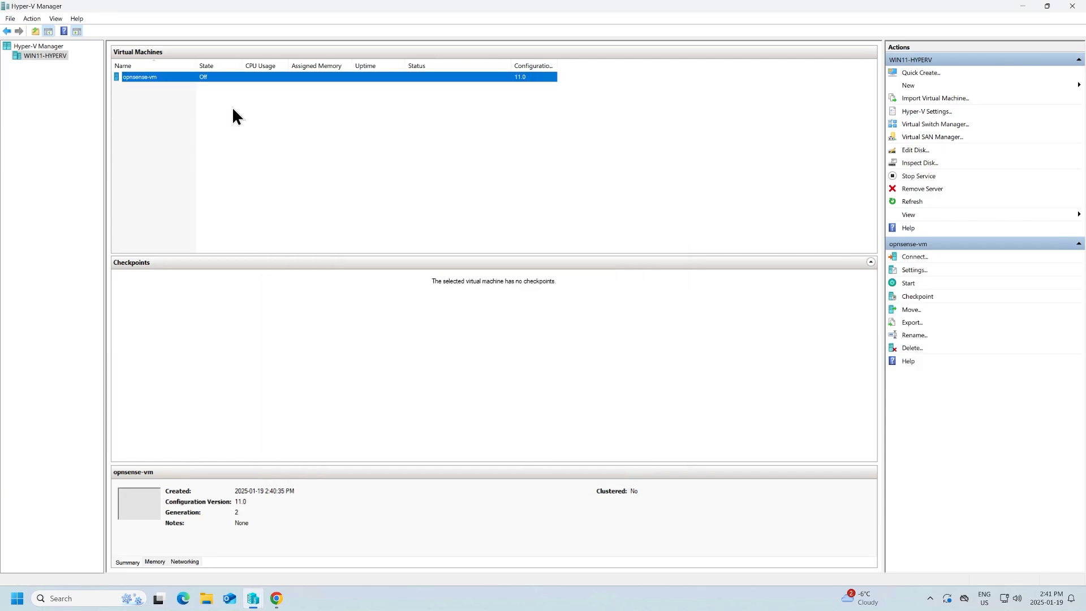
# Connect to the opnsense-vm console and power on the VM
pyautogui.rightClick(191, 76)
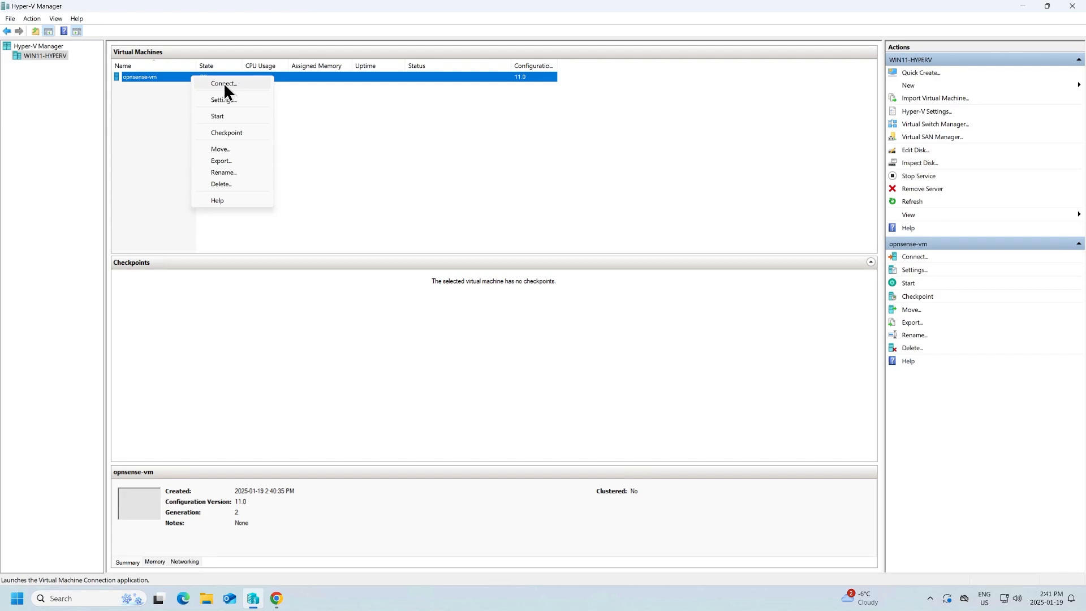
pyautogui.click(224, 84)
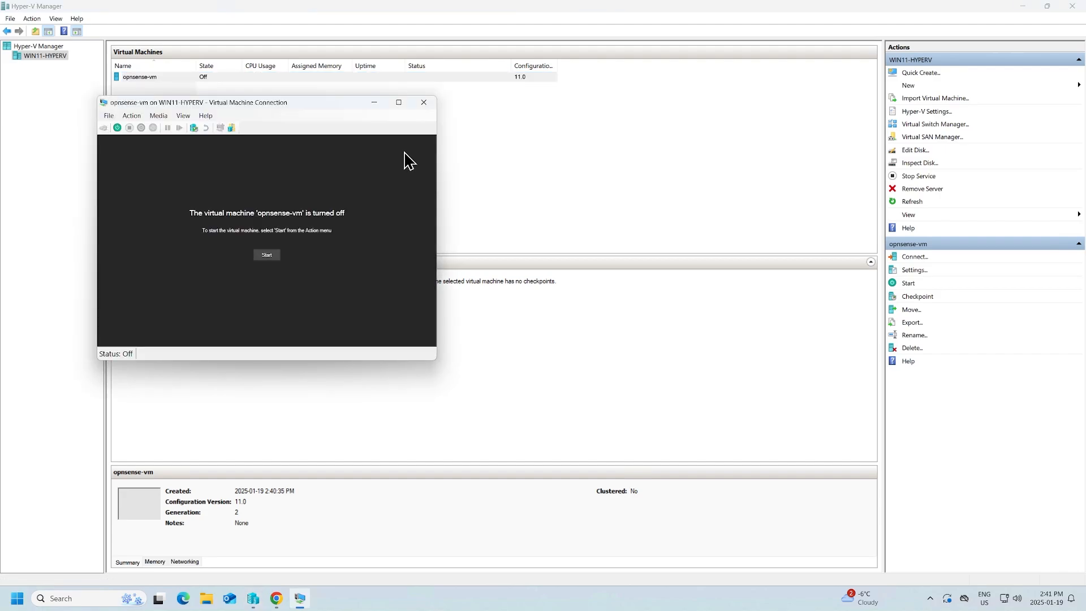
pyautogui.moveTo(282, 110); pyautogui.dragTo(355, 86)
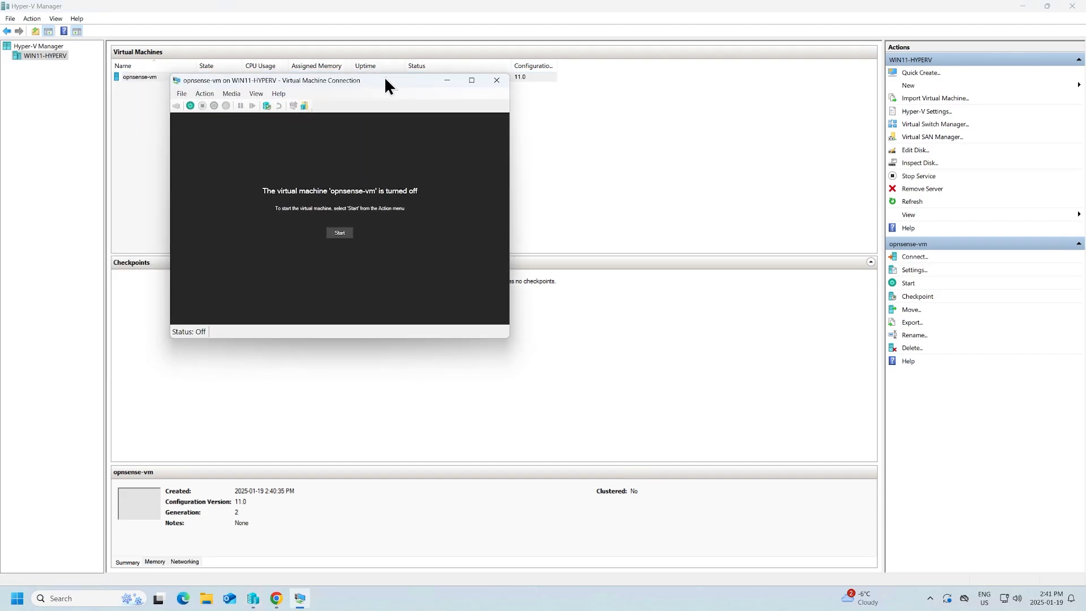
pyautogui.click(346, 234)
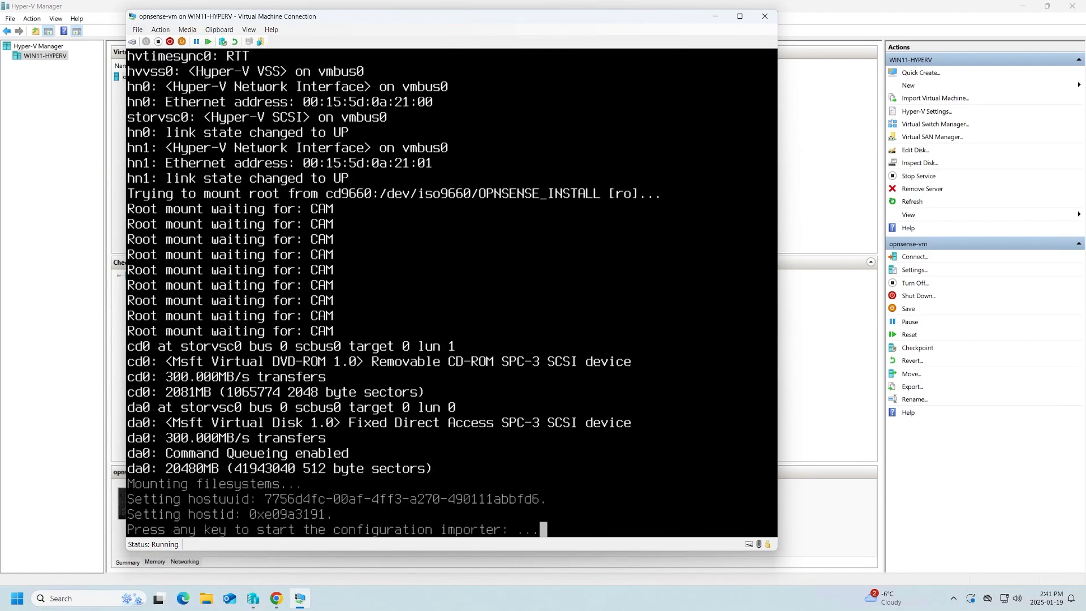
# Adjust the console zoom level for a readable display
pyautogui.click(249, 30)
pyautogui.click(396, 142)
pyautogui.doubleClick(371, 17)
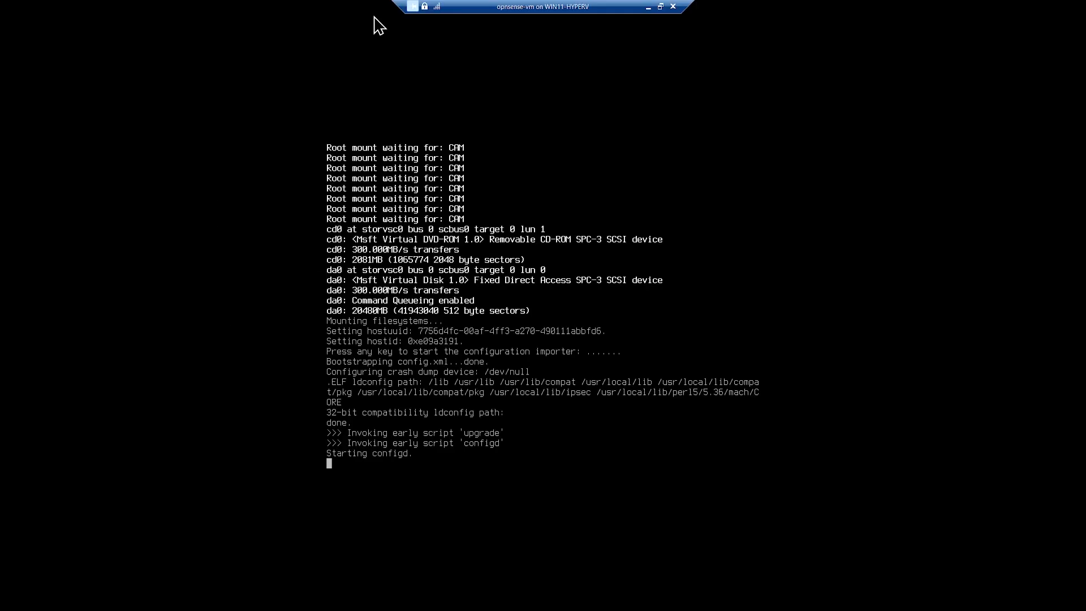
pyautogui.click(661, 7)
pyautogui.click(249, 30)
pyautogui.click(404, 121)
pyautogui.click(249, 29)
pyautogui.click(404, 131)
pyautogui.moveTo(454, 20); pyautogui.dragTo(463, 21)
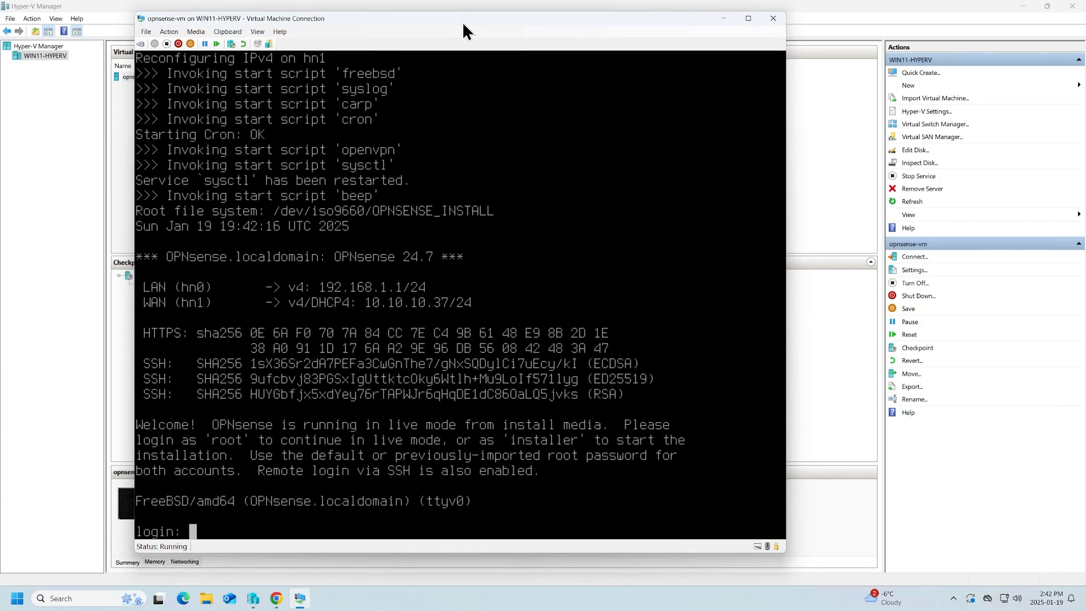
# Log in as installer and keep the default US keymap
pyautogui.write('installer')
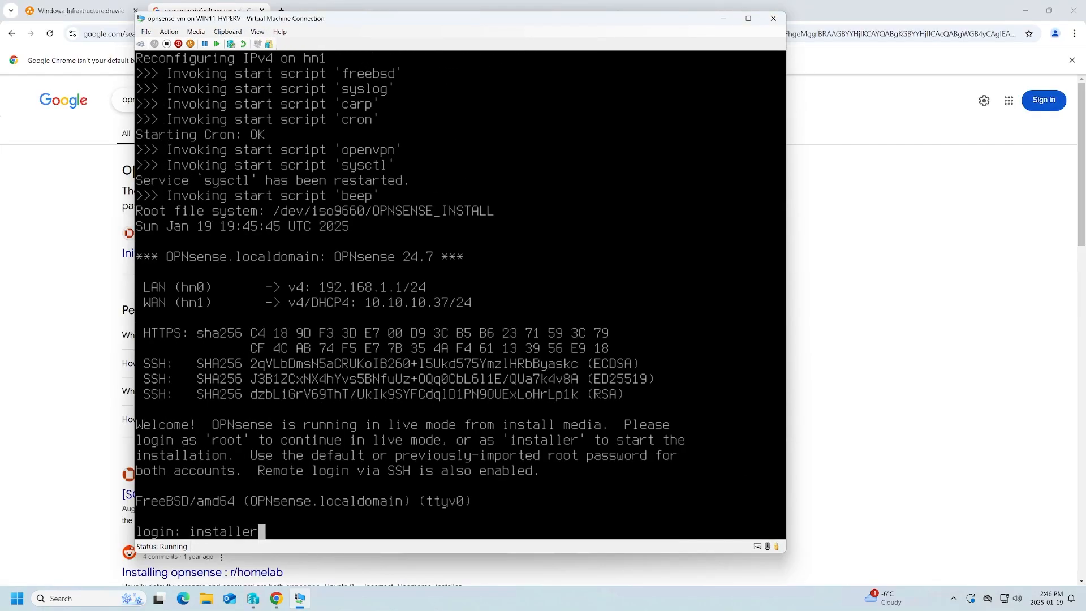
pyautogui.press('Return')
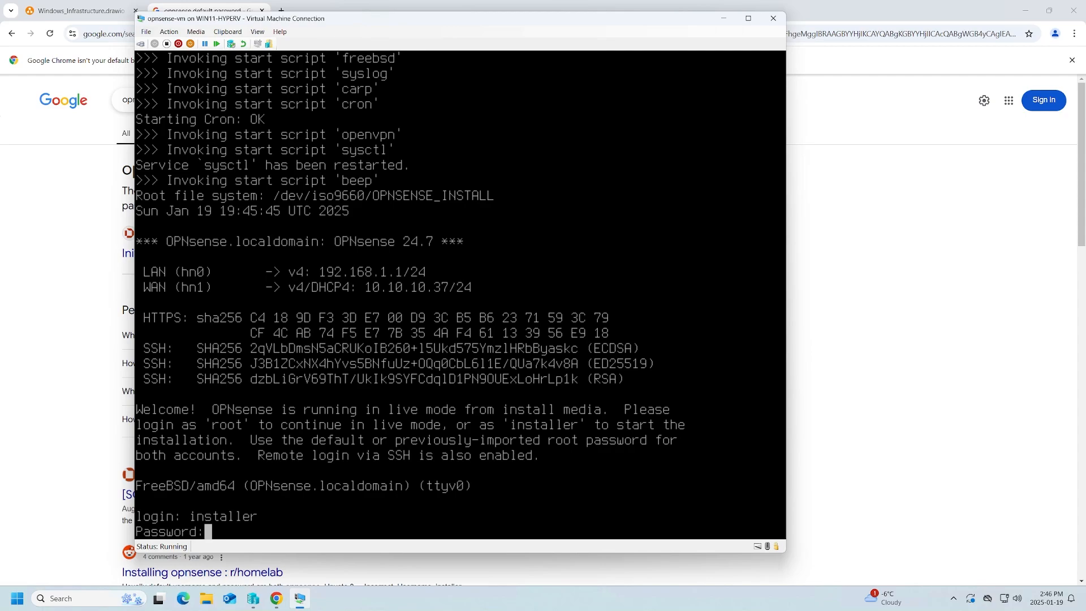
pyautogui.press('Return')
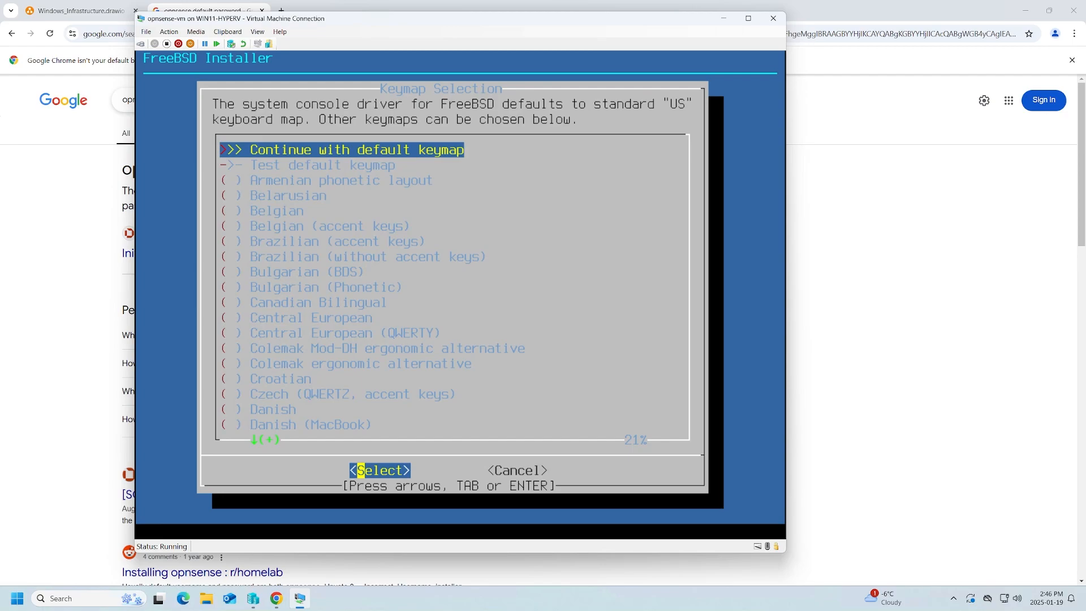
pyautogui.press('Return')
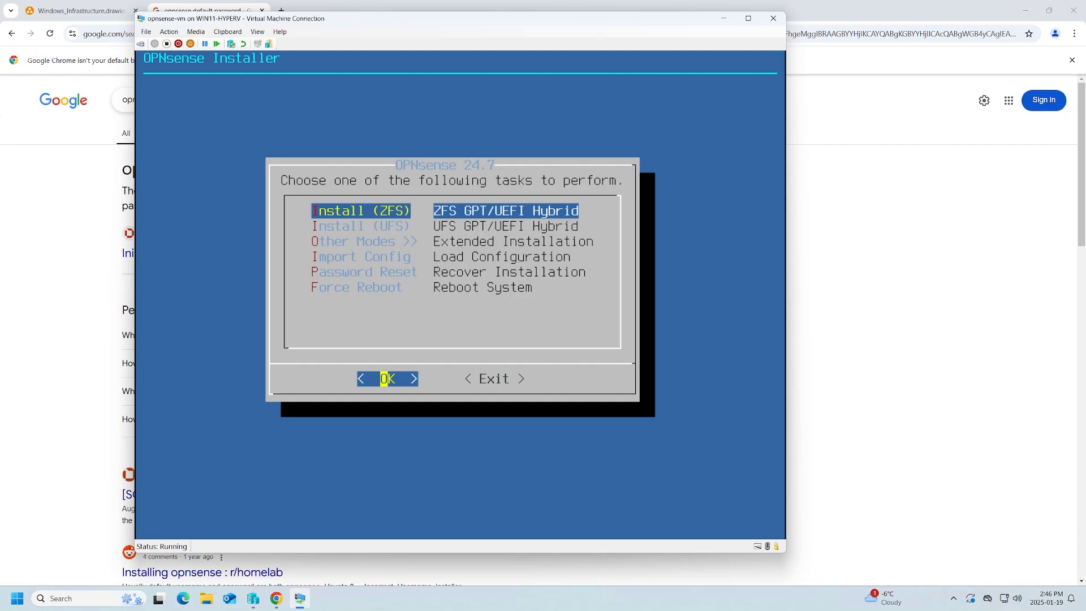
# Install OPNsense with ZFS stripe onto disk da0, confirming the disk wipe
pyautogui.press('Return')
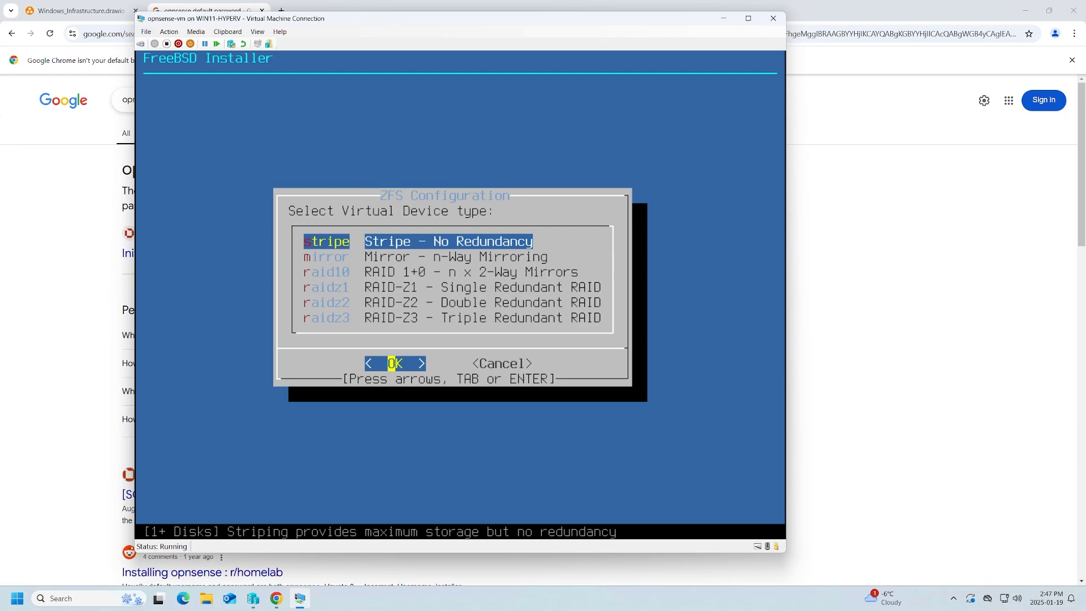
pyautogui.press('Return')
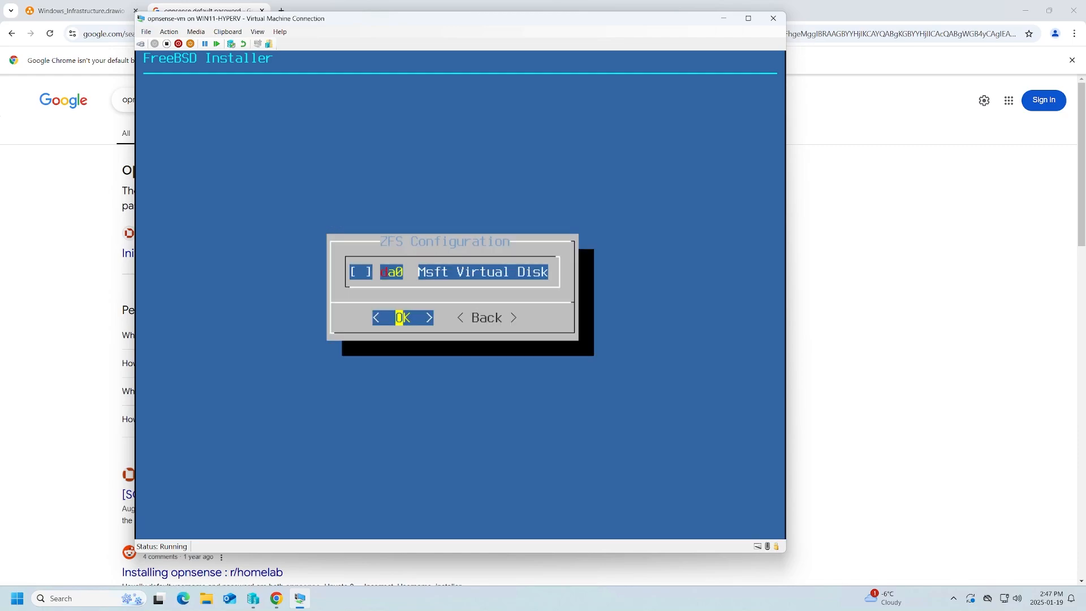
pyautogui.press('space')
pyautogui.press('Return')
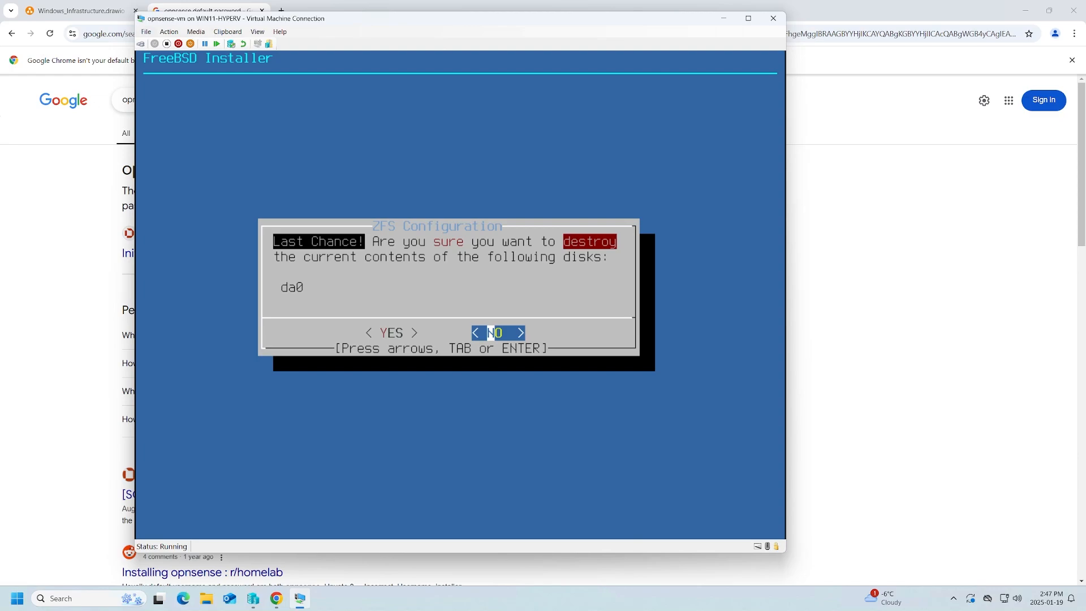
pyautogui.press('Left')
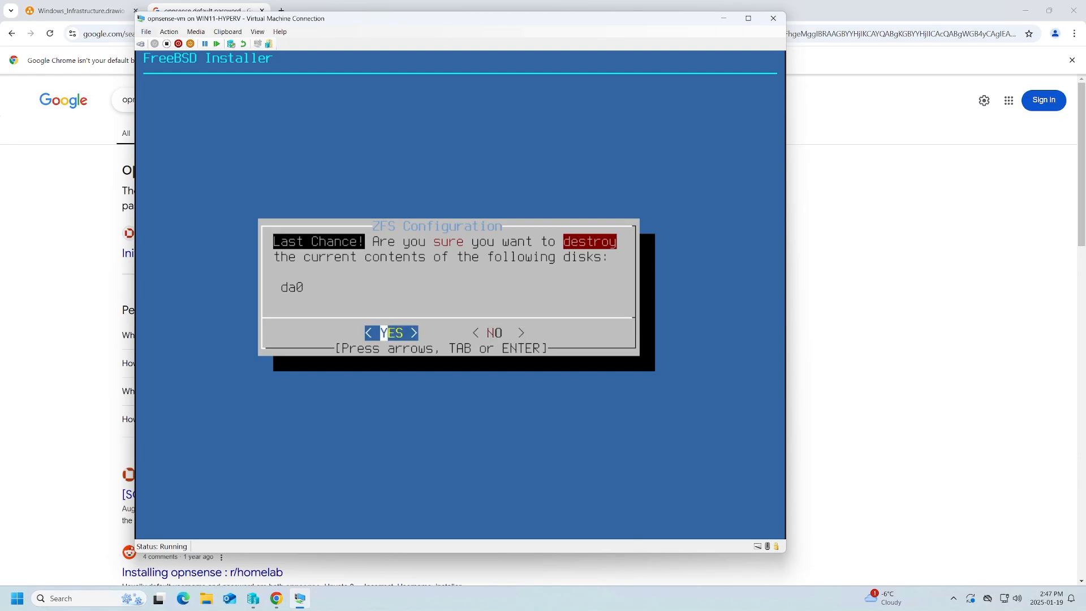
pyautogui.press('Return')
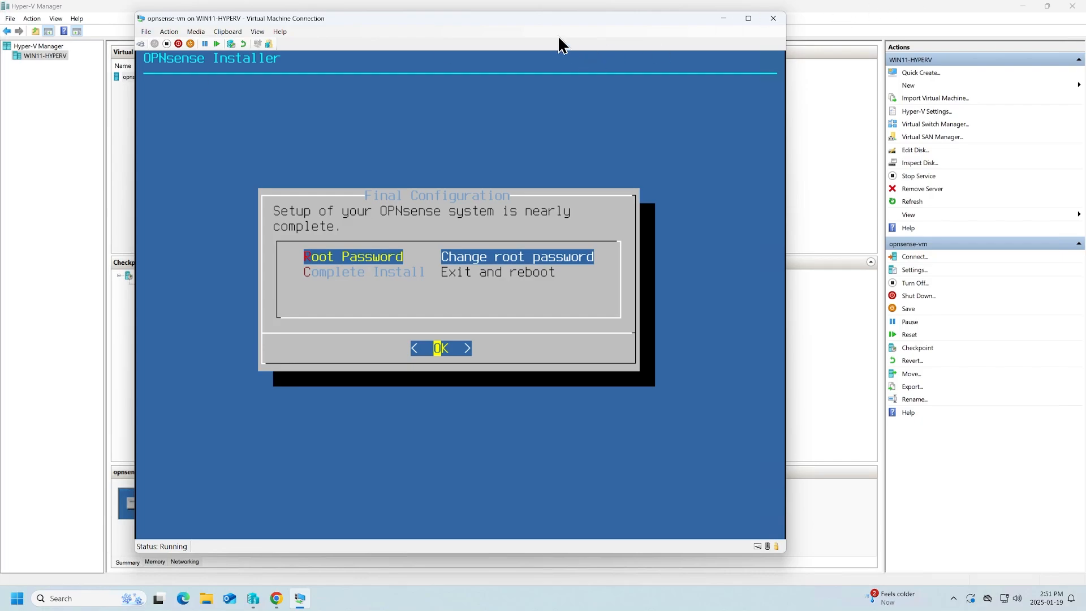
# Choose Complete Install to finish and reboot the VM
pyautogui.press('Down')
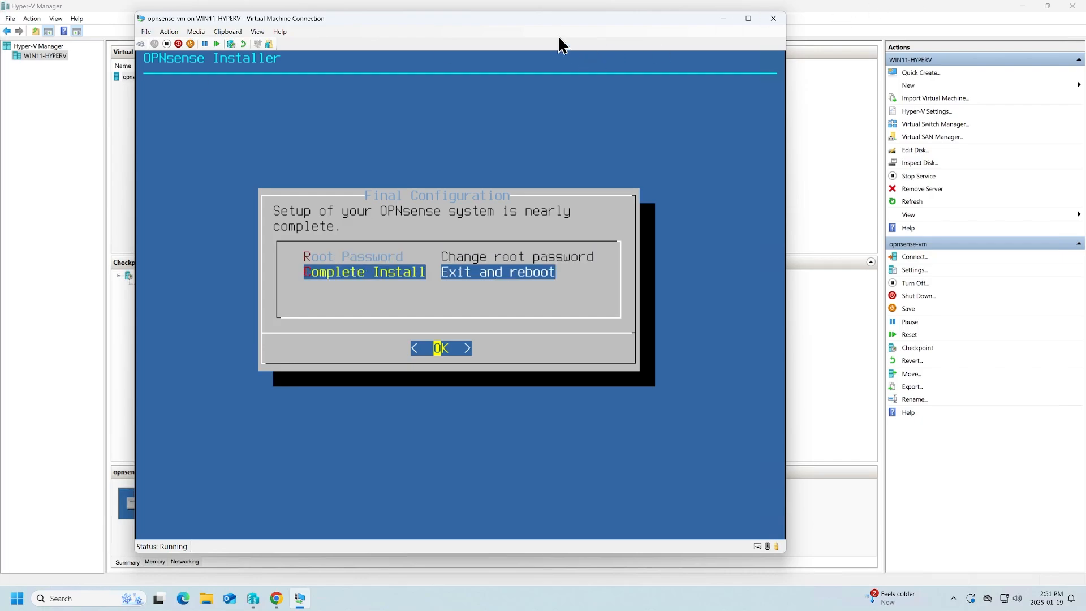
pyautogui.press('Return')
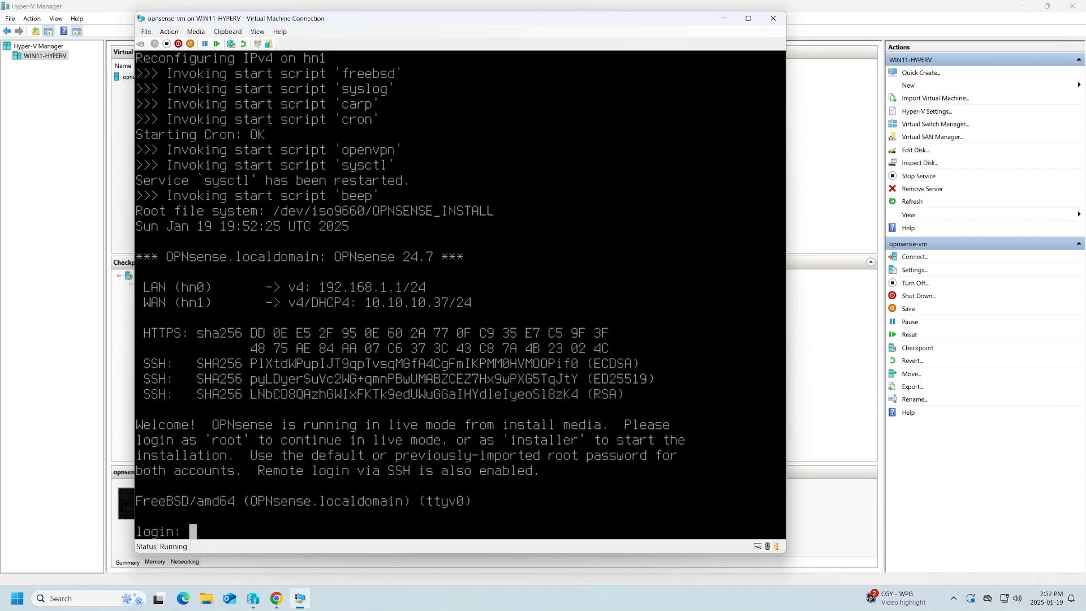
# Log in to the OPNsense console as root
pyautogui.write('root')
pyautogui.press('Return')
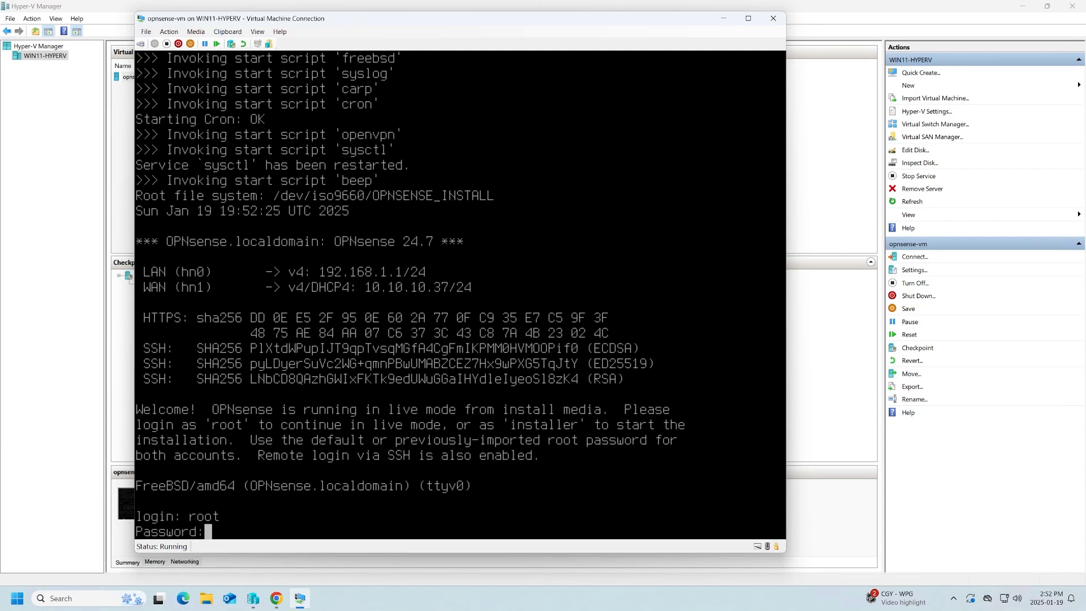
pyautogui.press('Return')
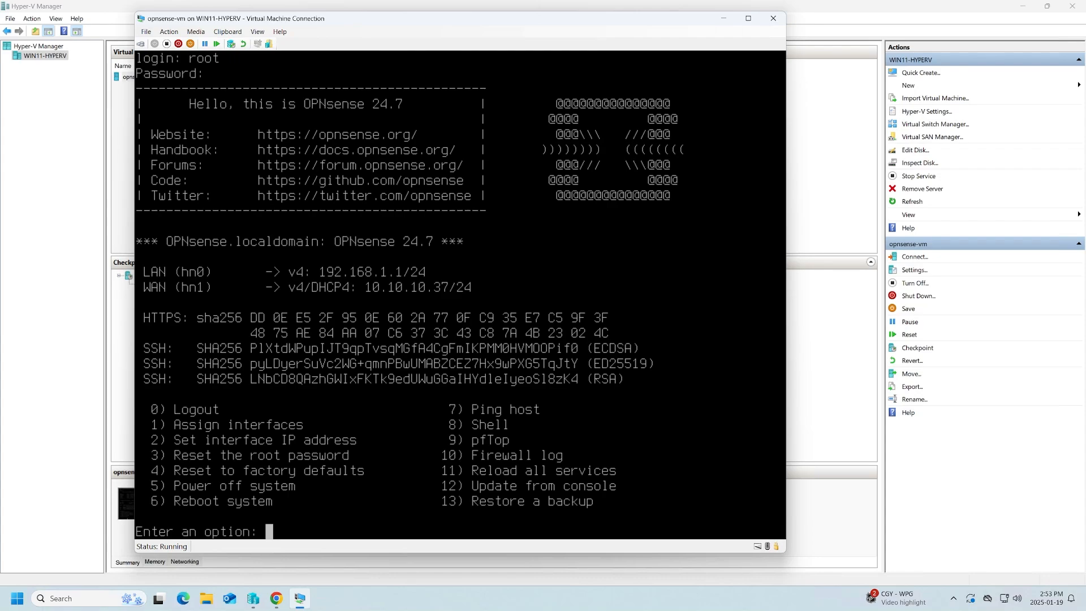
# Power off the system via menu option 5, confirming with y
pyautogui.write('5')
pyautogui.press('Return')
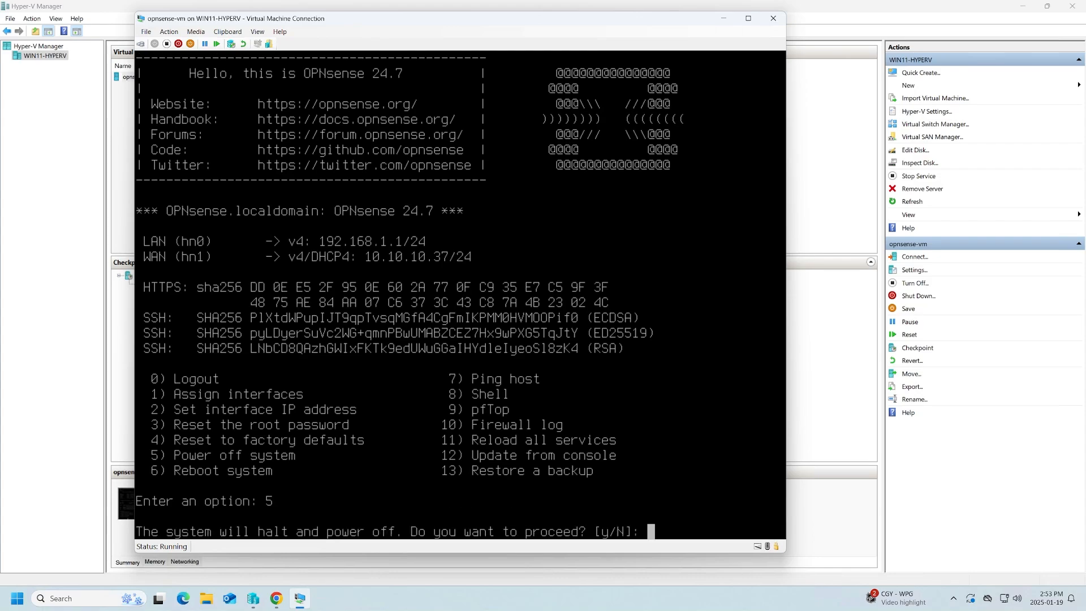
pyautogui.write('y')
pyautogui.press('Return')
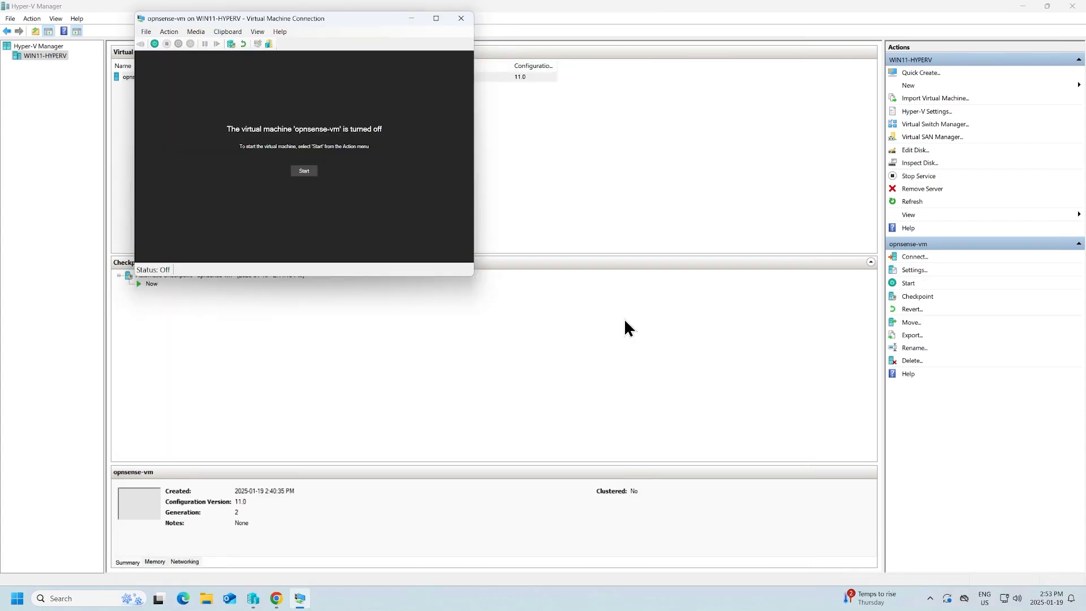
pyautogui.click(146, 32)
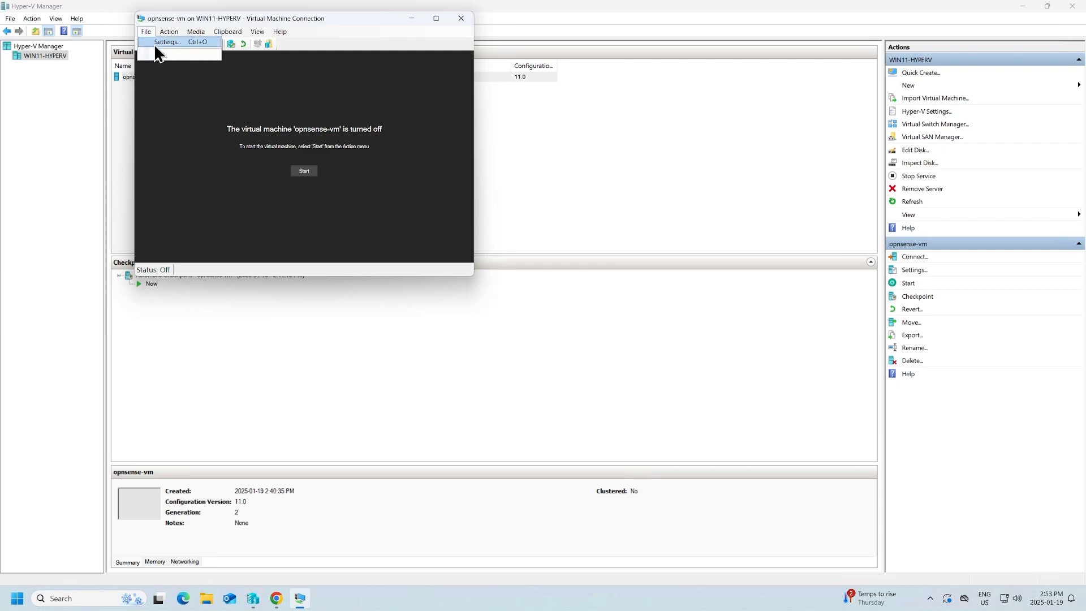
# Move the hard drive to the top of the firmware boot order
pyautogui.click(155, 47)
pyautogui.moveTo(535, 138); pyautogui.dragTo(447, 117)
pyautogui.click(366, 169)
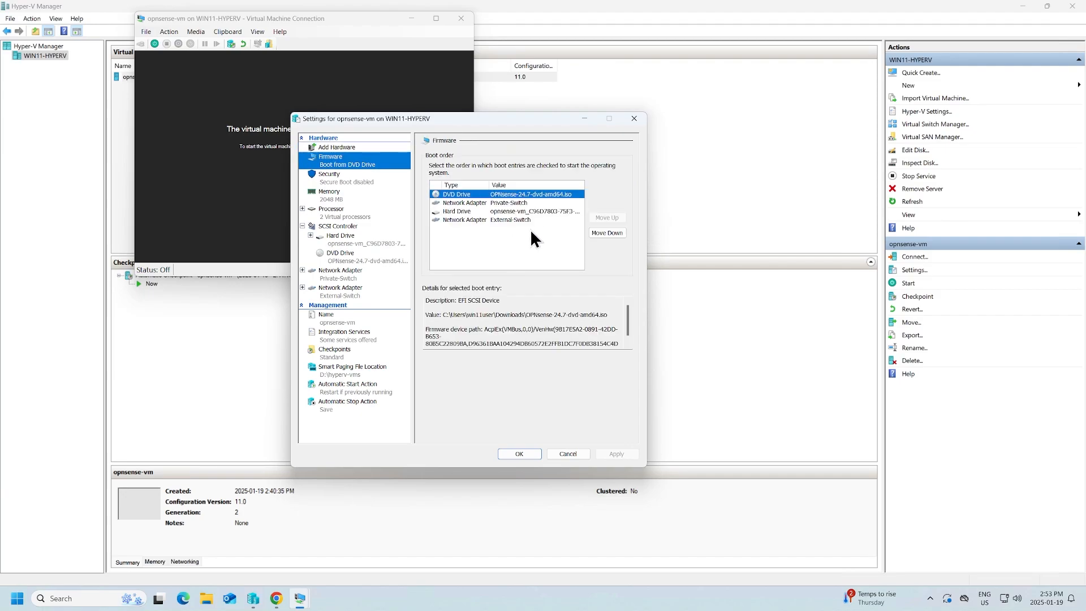
pyautogui.click(498, 211)
pyautogui.click(606, 218)
pyautogui.click(607, 217)
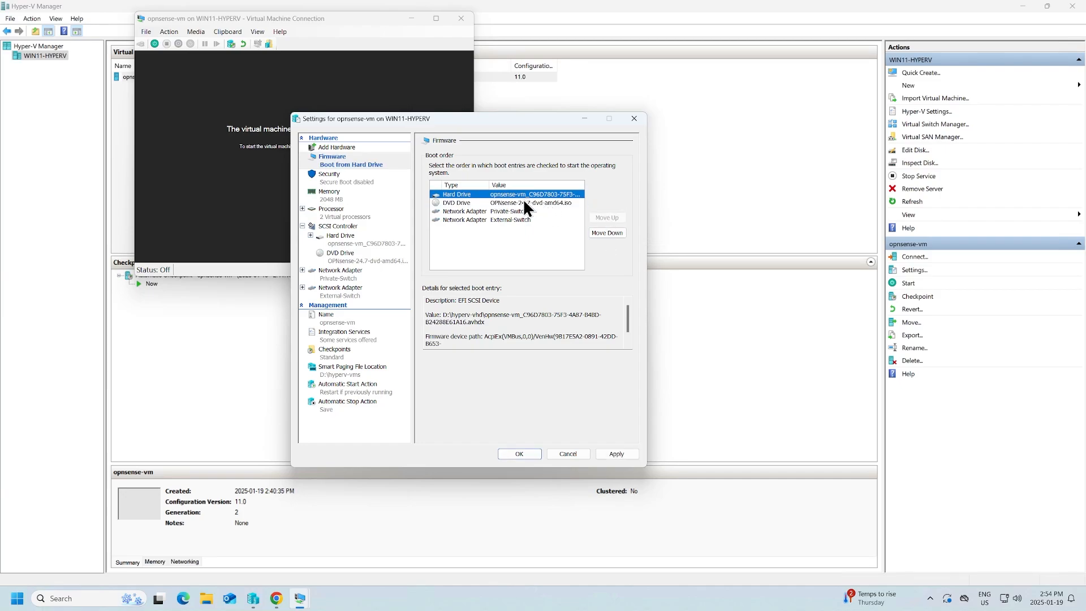
# Remove the installer DVD drive, apply the changes, and start the VM again
pyautogui.click(356, 262)
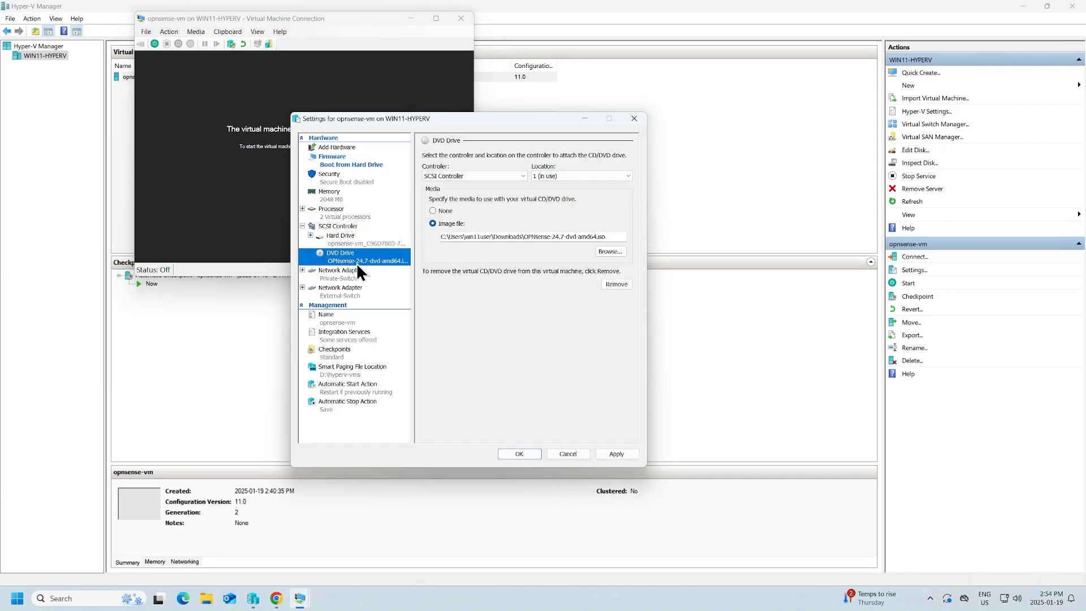
pyautogui.click(616, 284)
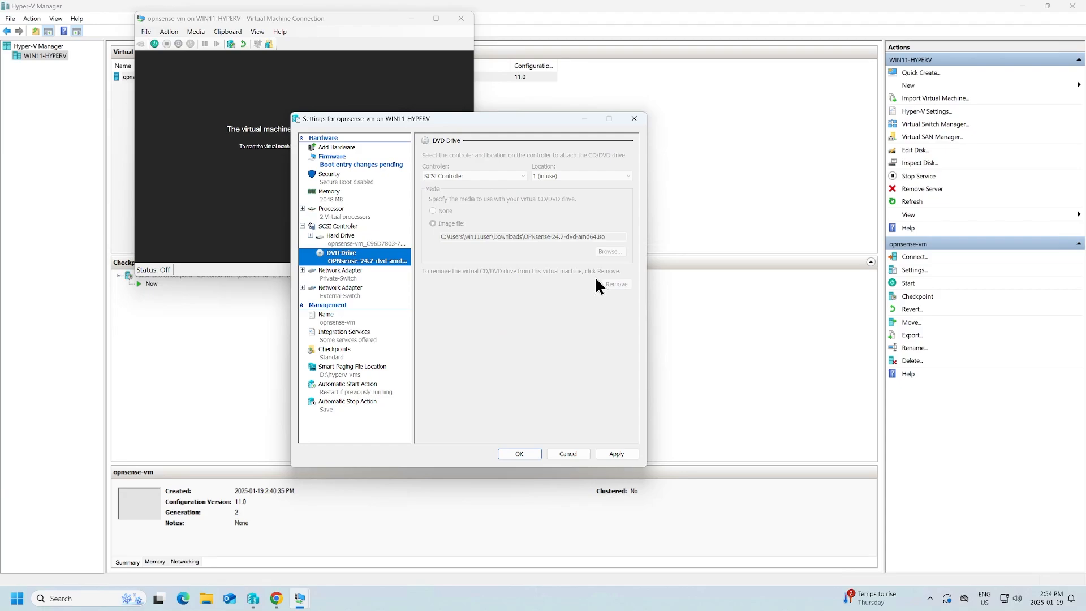
pyautogui.click(622, 454)
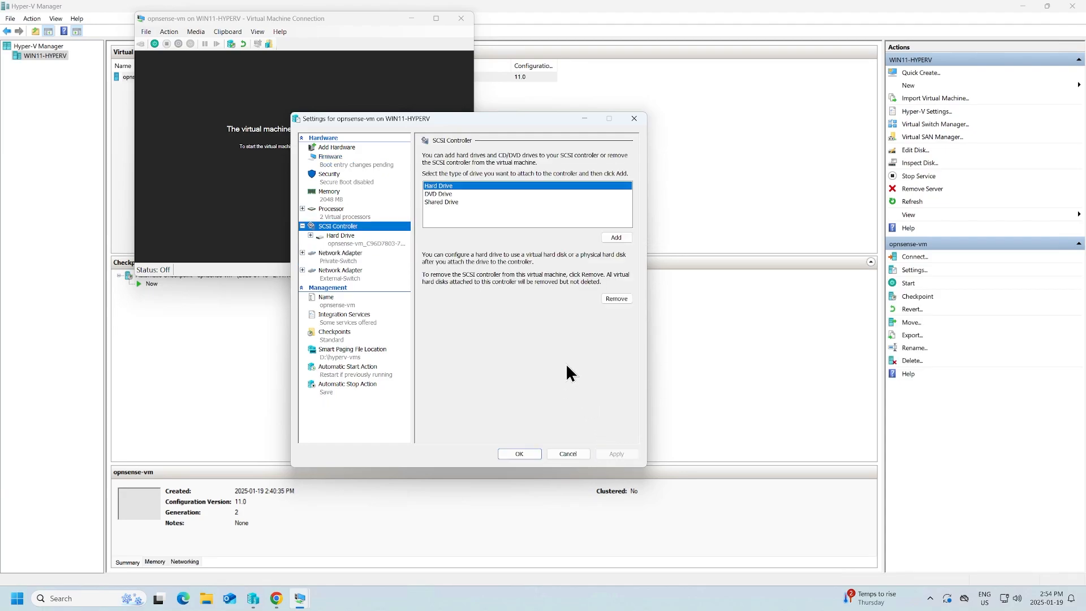
pyautogui.press('Return')
pyautogui.click(305, 172)
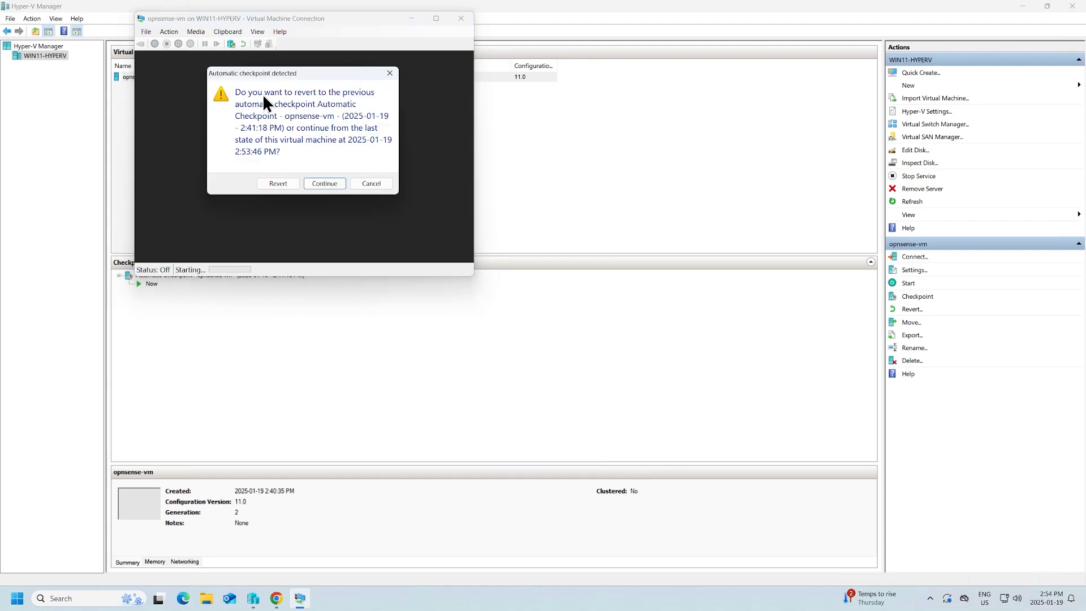
pyautogui.click(323, 182)
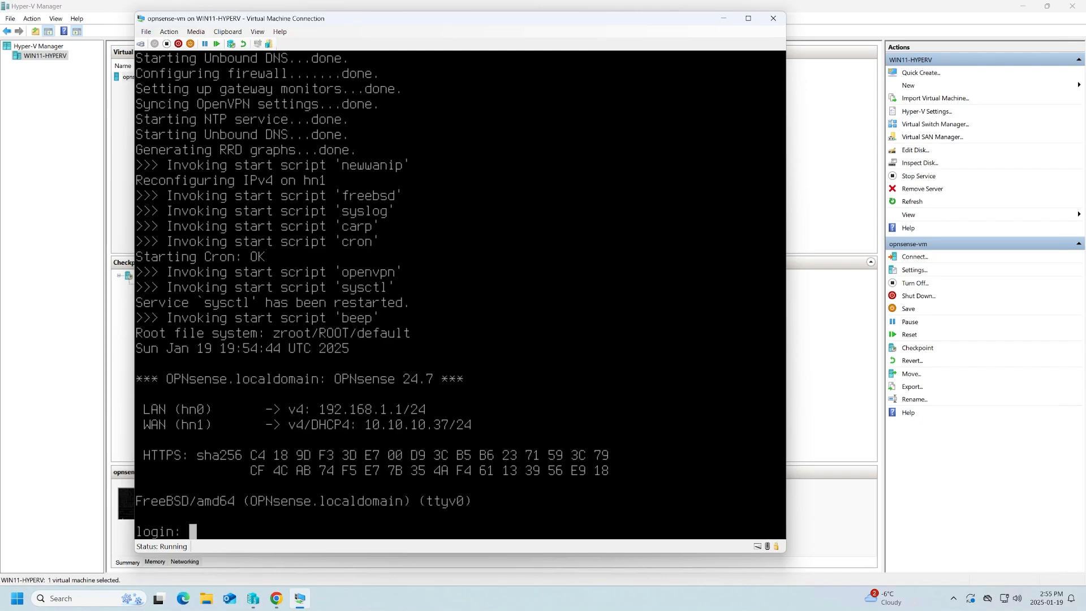
# Log in as root to the disk-booted OPNsense console
pyautogui.write('root')
pyautogui.press('Return')
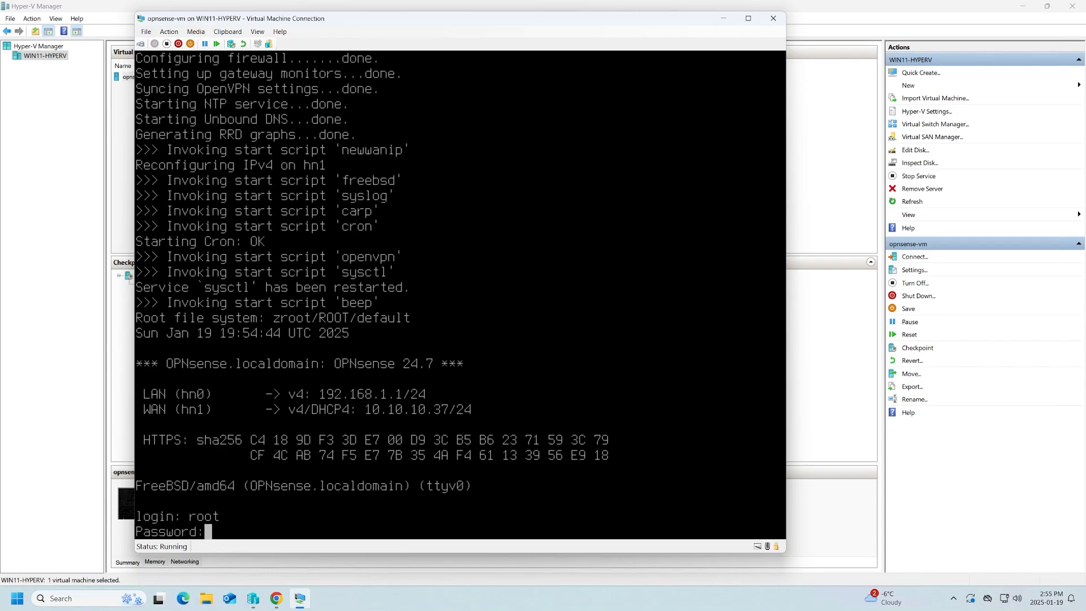
pyautogui.press('Return')
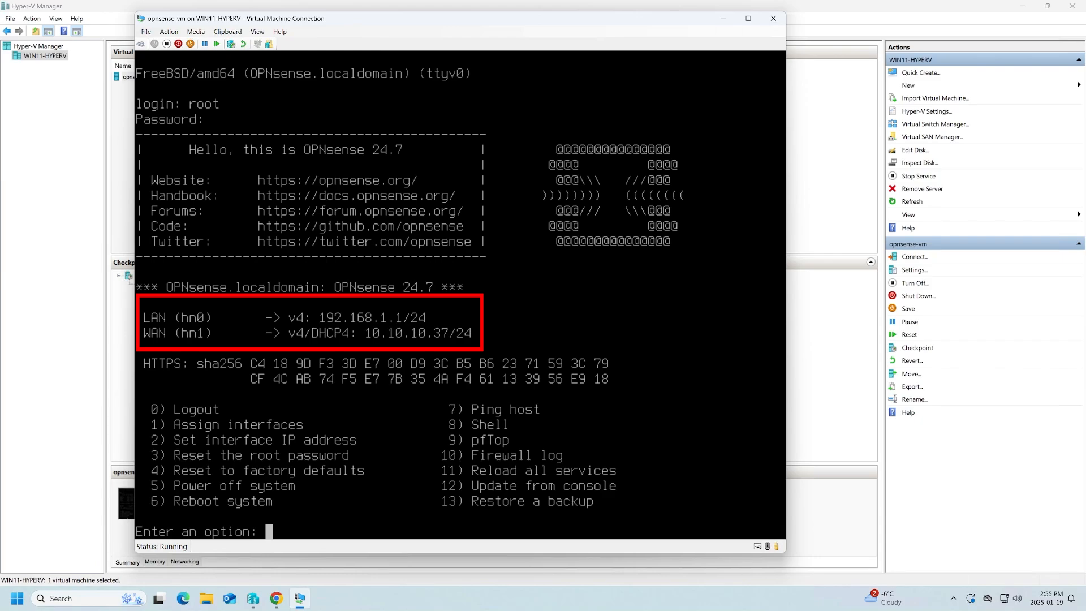
# Set the LAN interface to 172.20.20.254/24 with no upstream gateway
pyautogui.write('2')
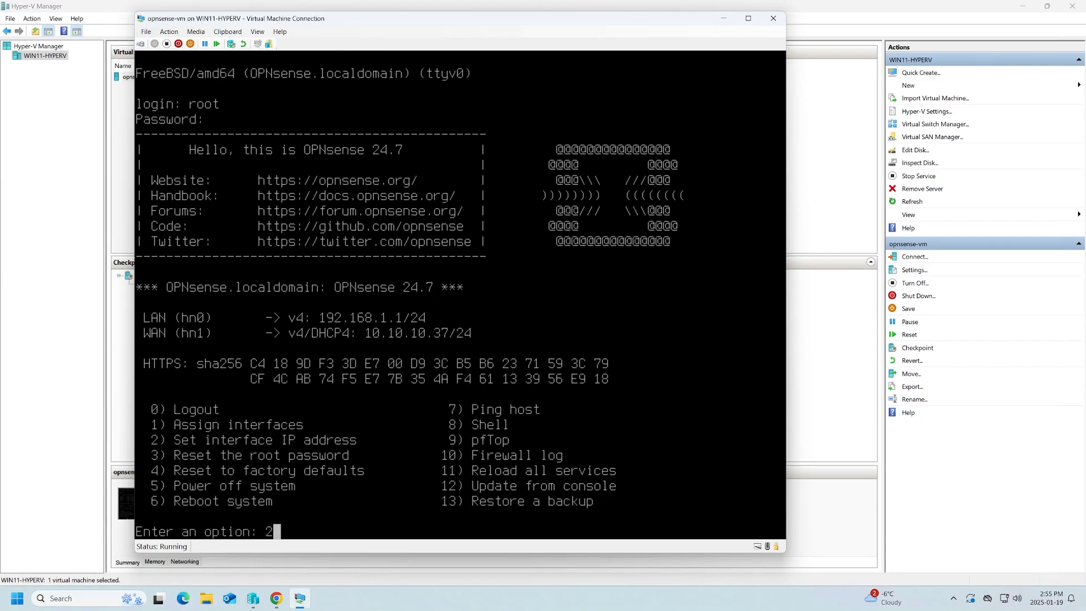
pyautogui.press('Return')
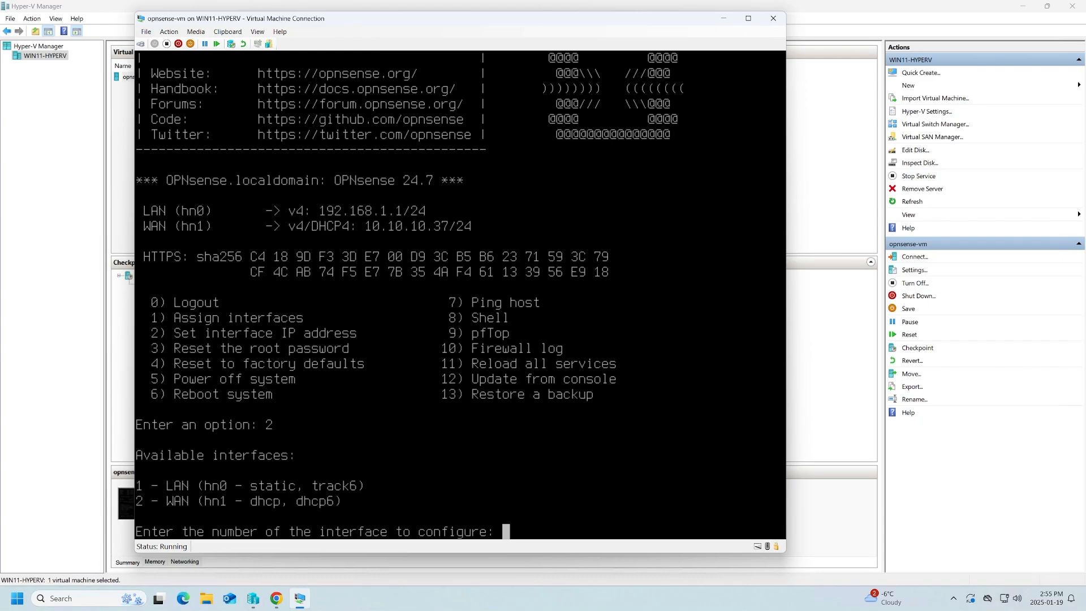
pyautogui.write('1')
pyautogui.press('Return')
pyautogui.press('Return')
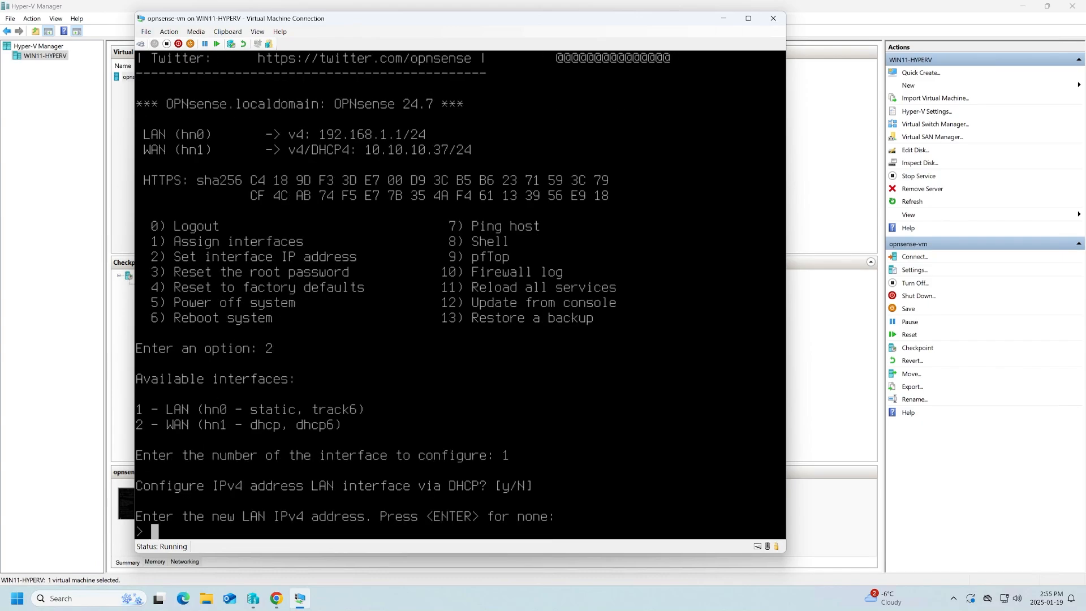
pyautogui.write('172.20.20.254')
pyautogui.press('Return')
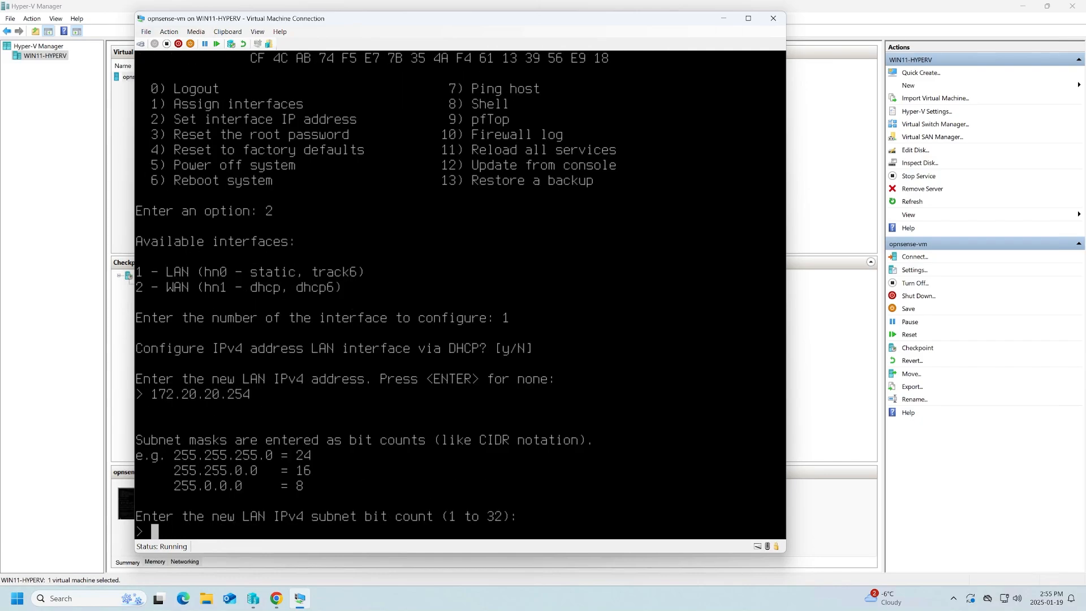
pyautogui.write('24')
pyautogui.press('Return')
pyautogui.press('Return')
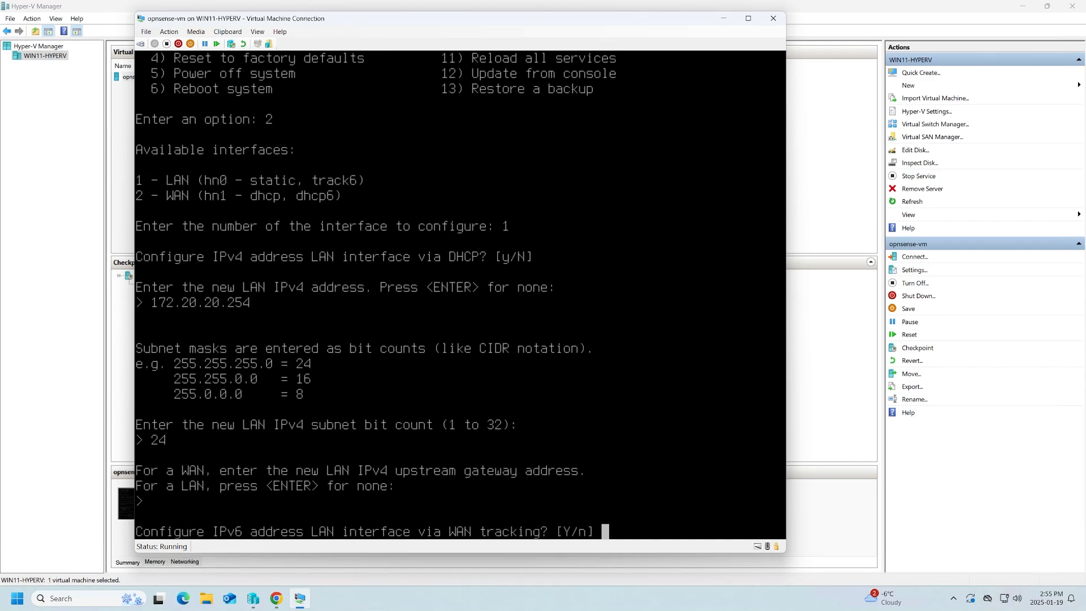
# Enable LAN DHCP for 172.20.20.10–172.20.20.100 and switch the web GUI to HTTP
pyautogui.press('Return')
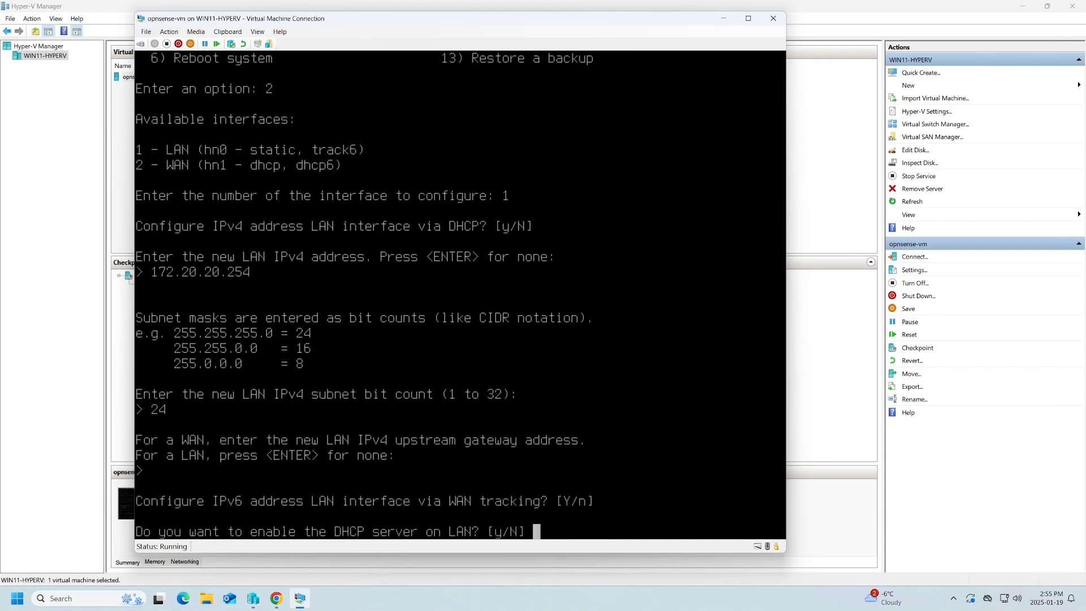
pyautogui.write('y')
pyautogui.press('Return')
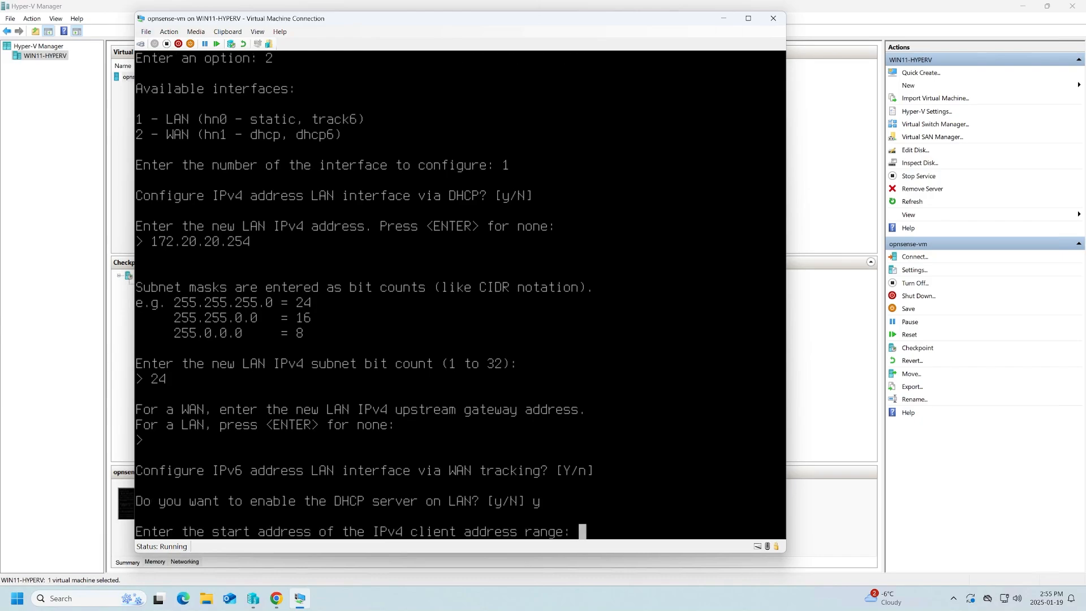
pyautogui.write('172.20.20.10')
pyautogui.press('Return')
pyautogui.write('172.20')
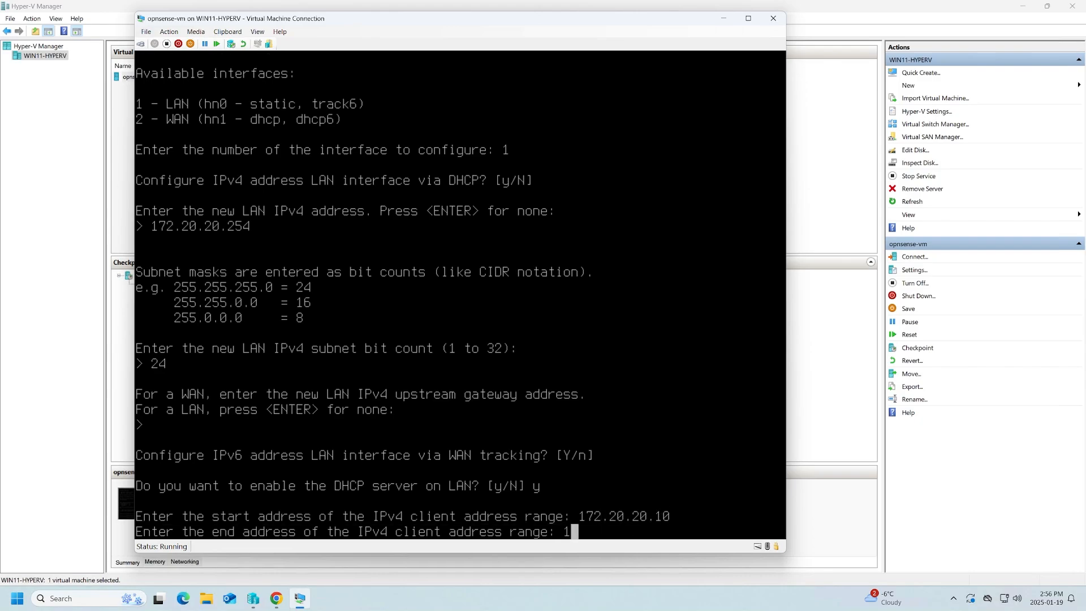
pyautogui.write('.20.20.100')
pyautogui.press('Return')
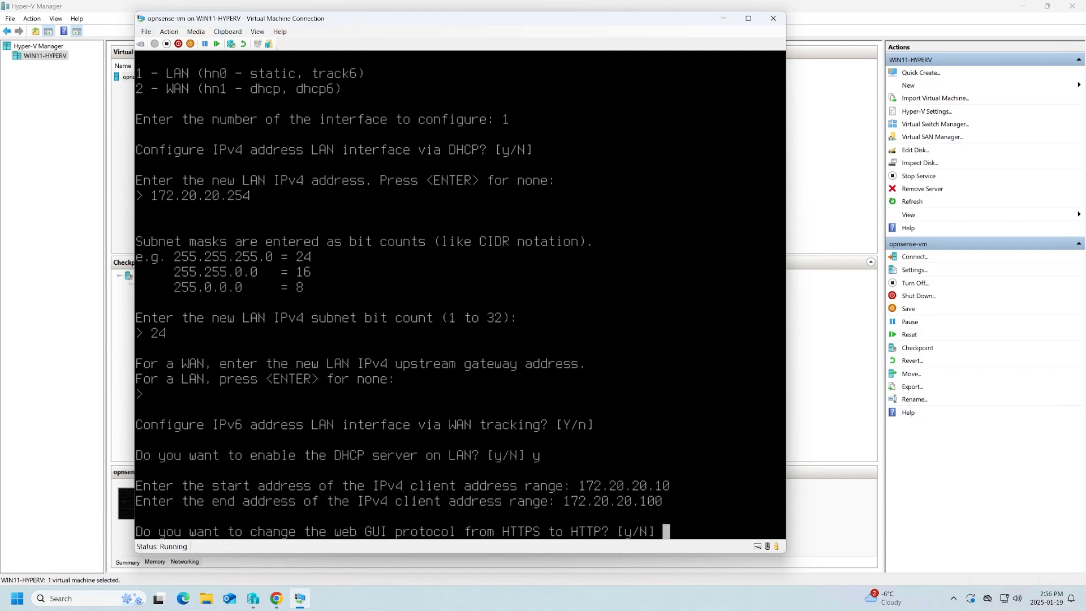
pyautogui.write('y')
pyautogui.press('Return')
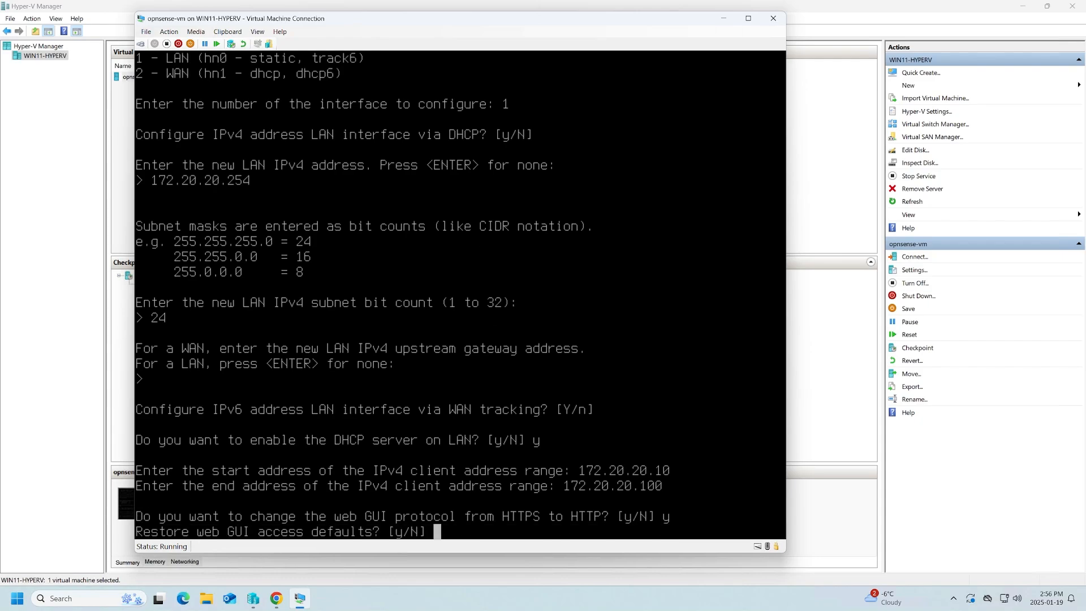
pyautogui.press('Return')
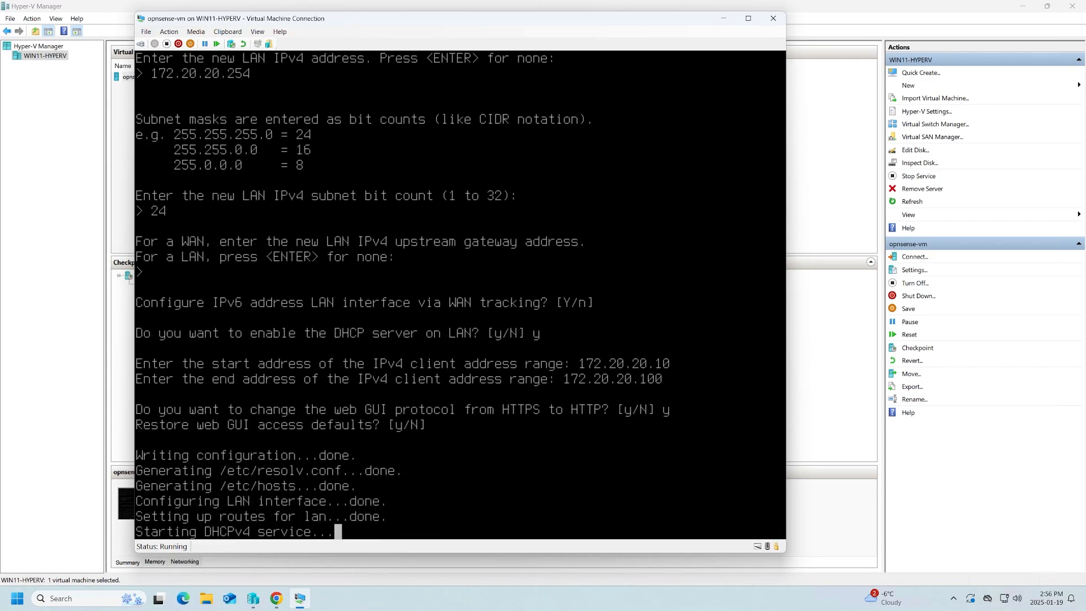